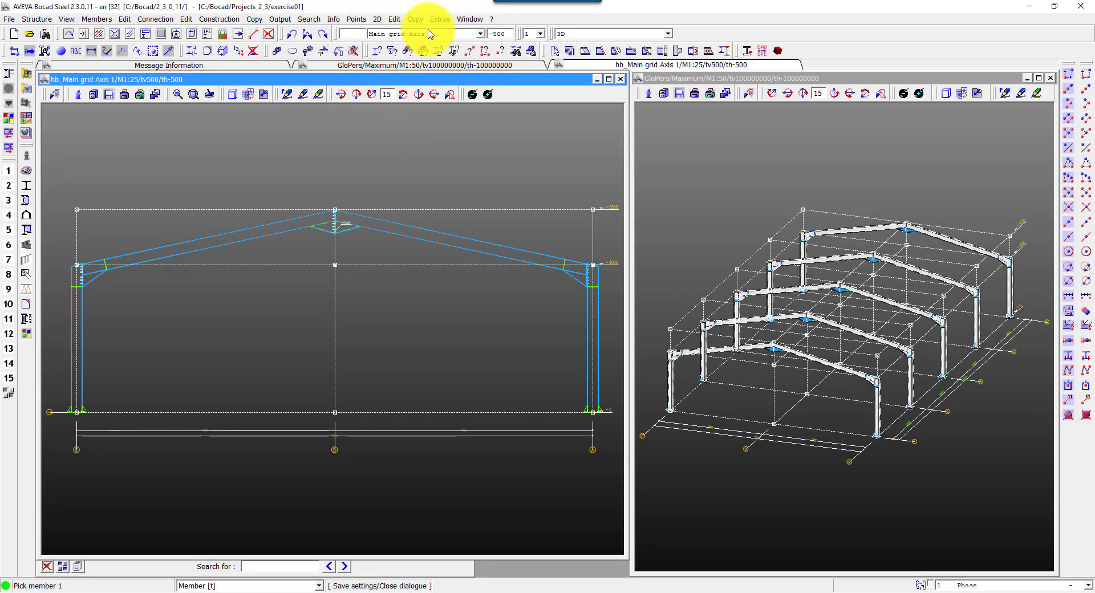
# Step: Switch the left view from the Axis 1 frame to the Main grid Row A elevation
pyautogui.click(427, 34)
pyautogui.click(437, 109)
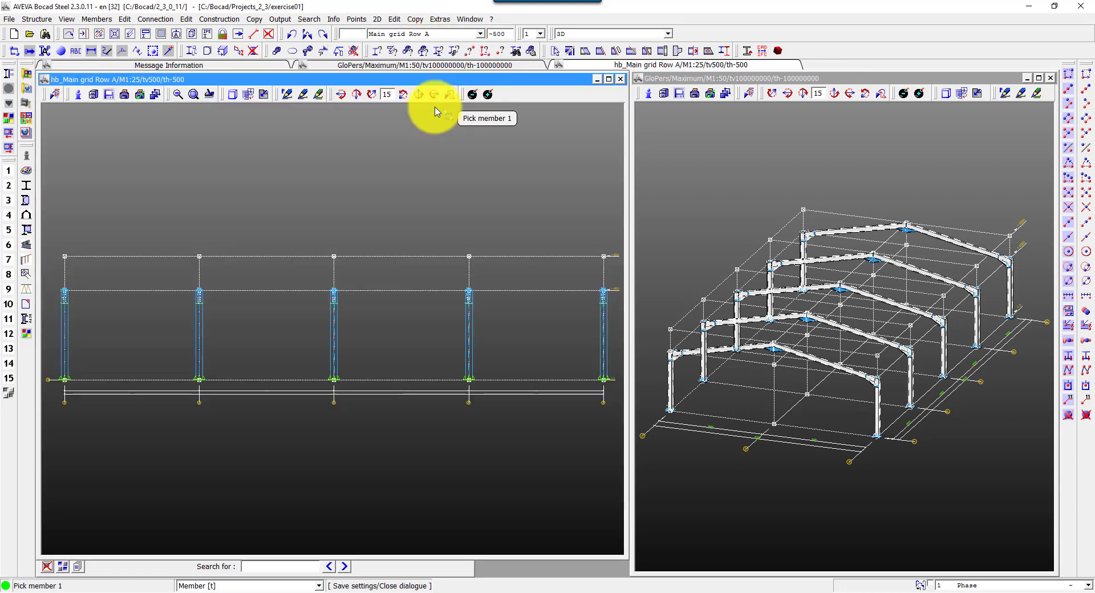
pyautogui.click(354, 24)
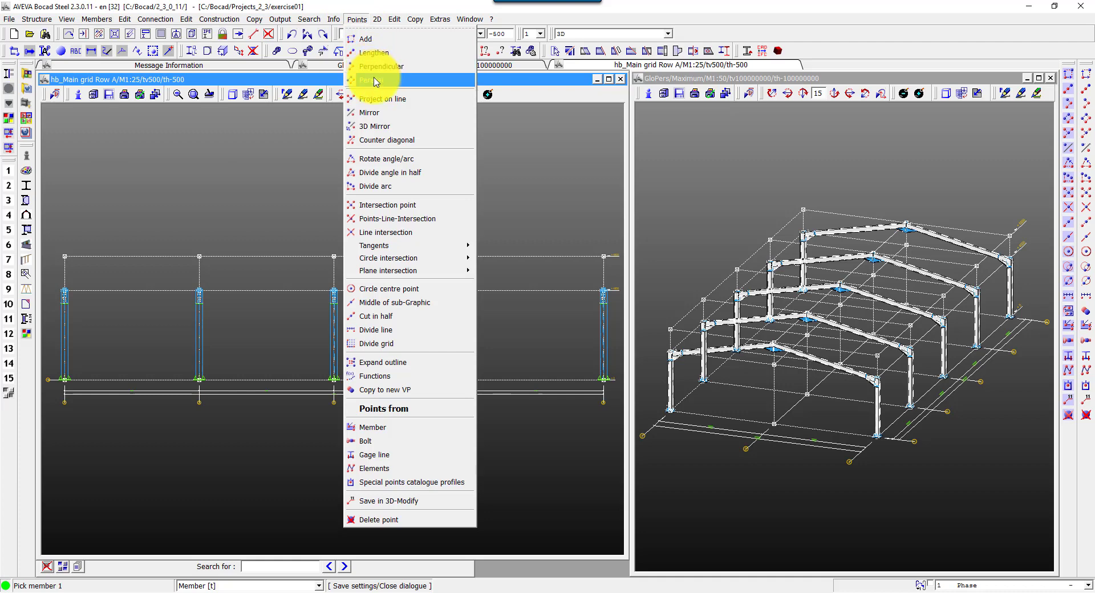
# Step: Add parallel construction points at a 25 offset in the Row A elevation
pyautogui.click(434, 73)
pyautogui.write('250')
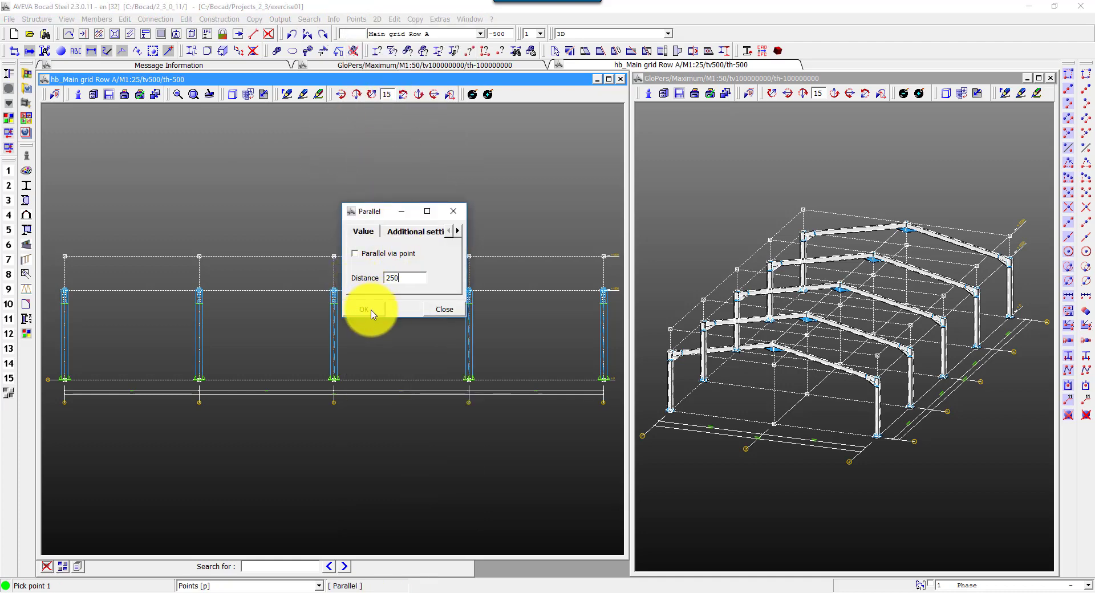
pyautogui.click(371, 314)
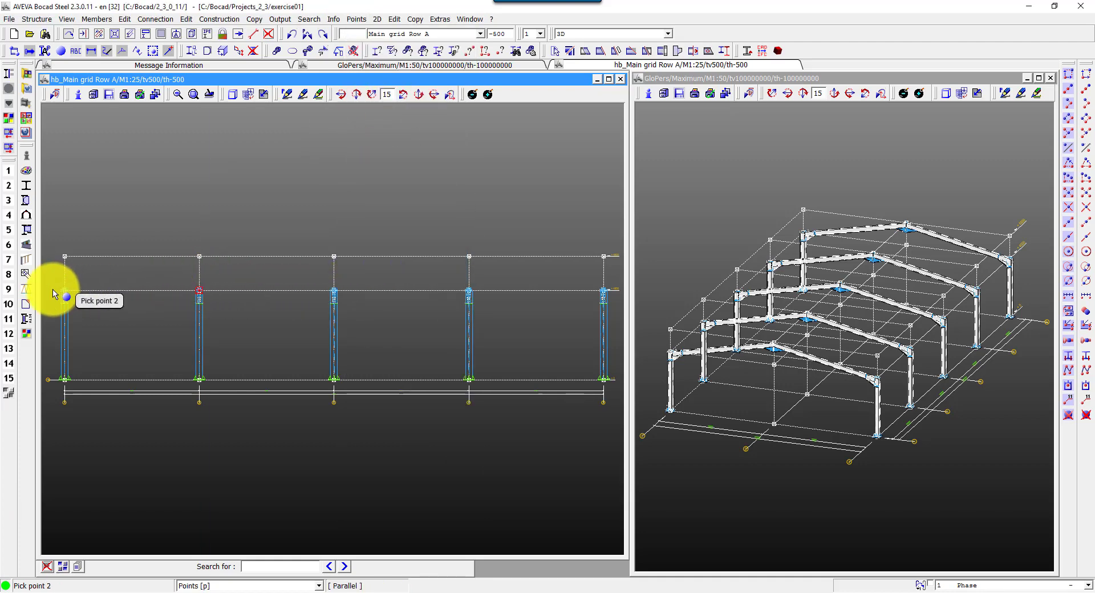
# Step: Zoom to the bay between columns 1 and 2 and start an L100*10 BRACING member in SS400
pyautogui.moveTo(238, 264); pyautogui.dragTo(29, 410)
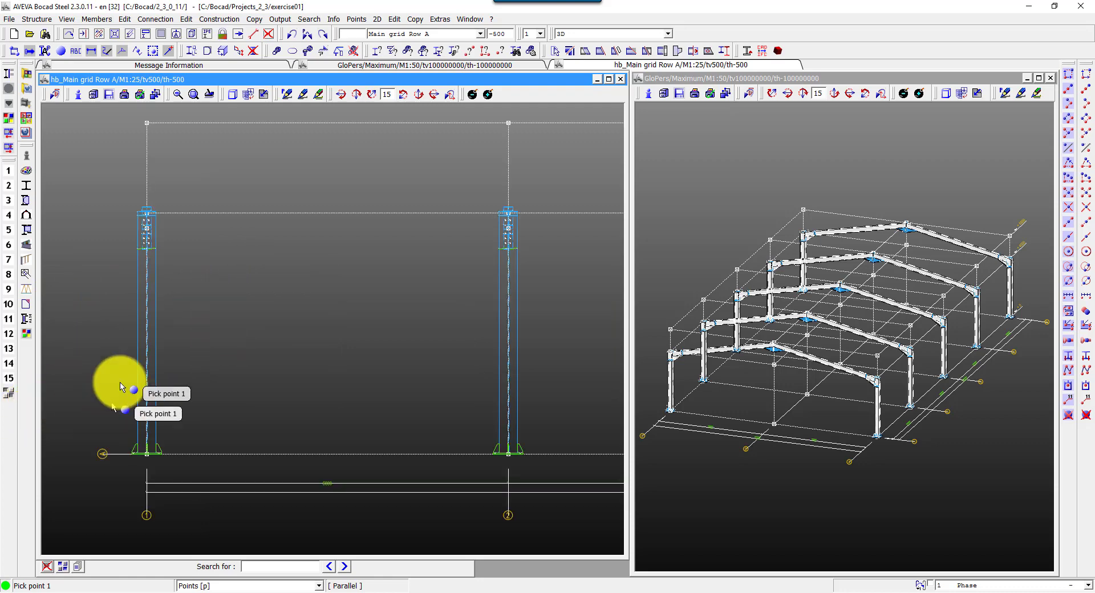
pyautogui.click(95, 21)
pyautogui.click(101, 37)
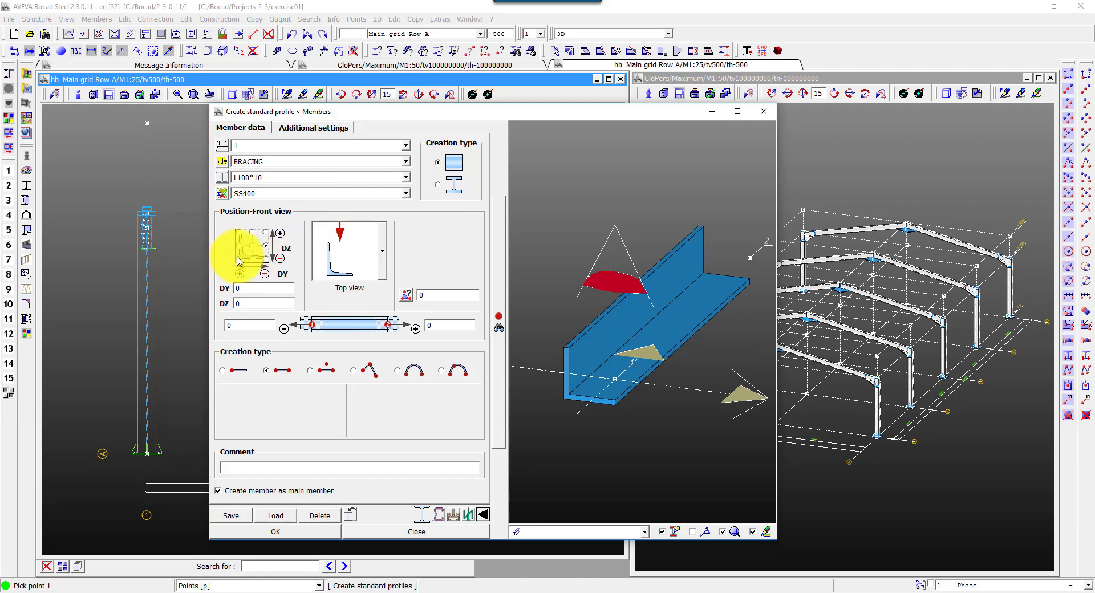
# Step: Place the first brace in Front view orientation, from the right column base to the left column top
pyautogui.click(348, 268)
pyautogui.click(342, 312)
pyautogui.write('5')
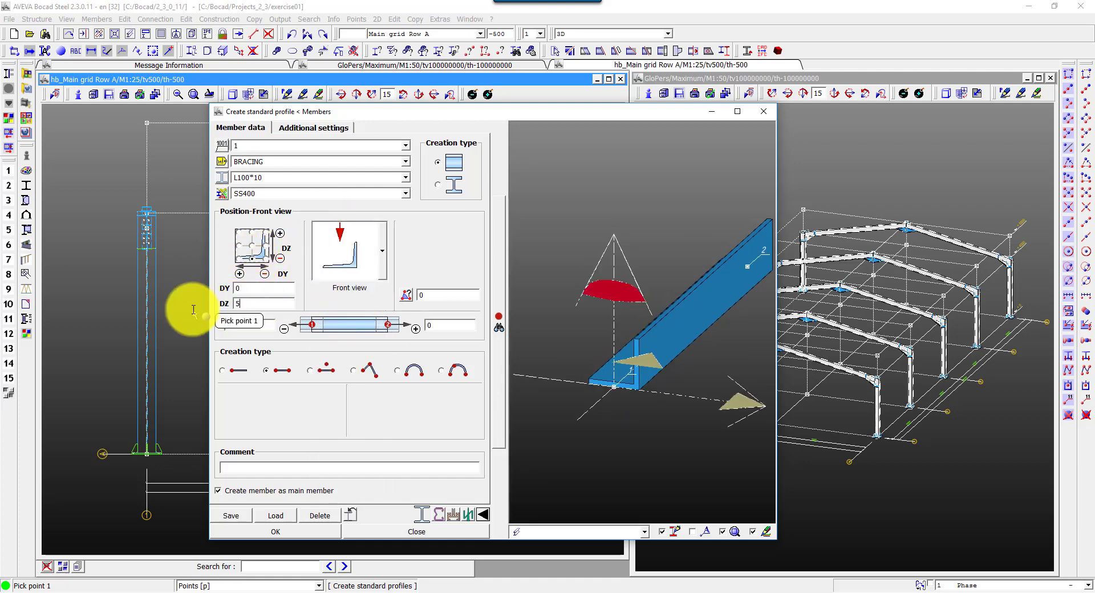
pyautogui.click(291, 535)
pyautogui.click(509, 455)
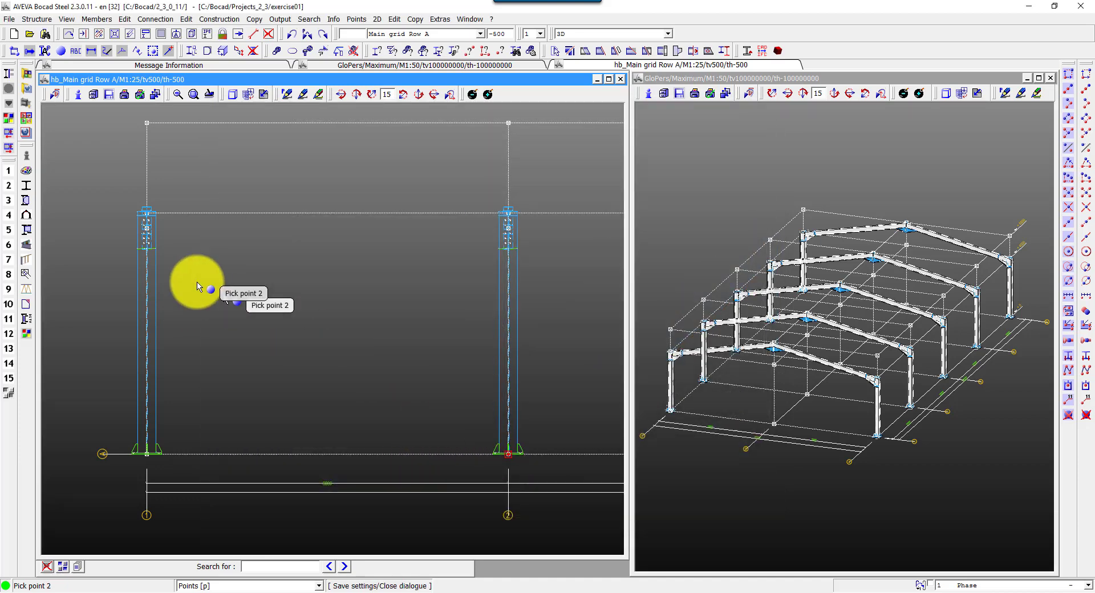
pyautogui.click(149, 231)
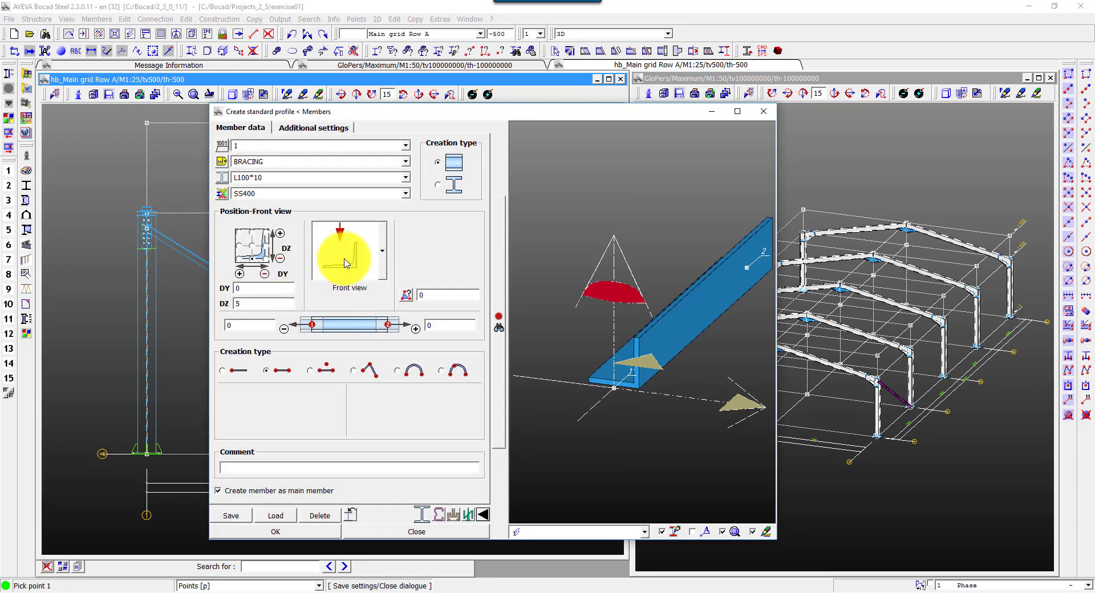
# Step: Place the second brace in flipped Rear view orientation, from the left column base to the right column top
pyautogui.click(345, 263)
pyautogui.click(354, 411)
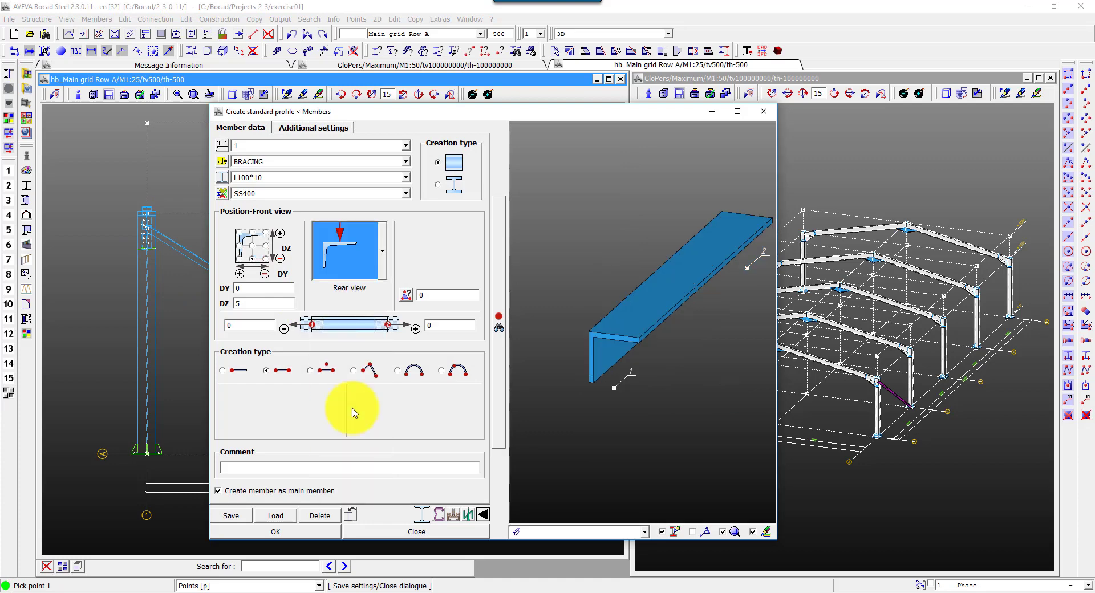
pyautogui.click(253, 235)
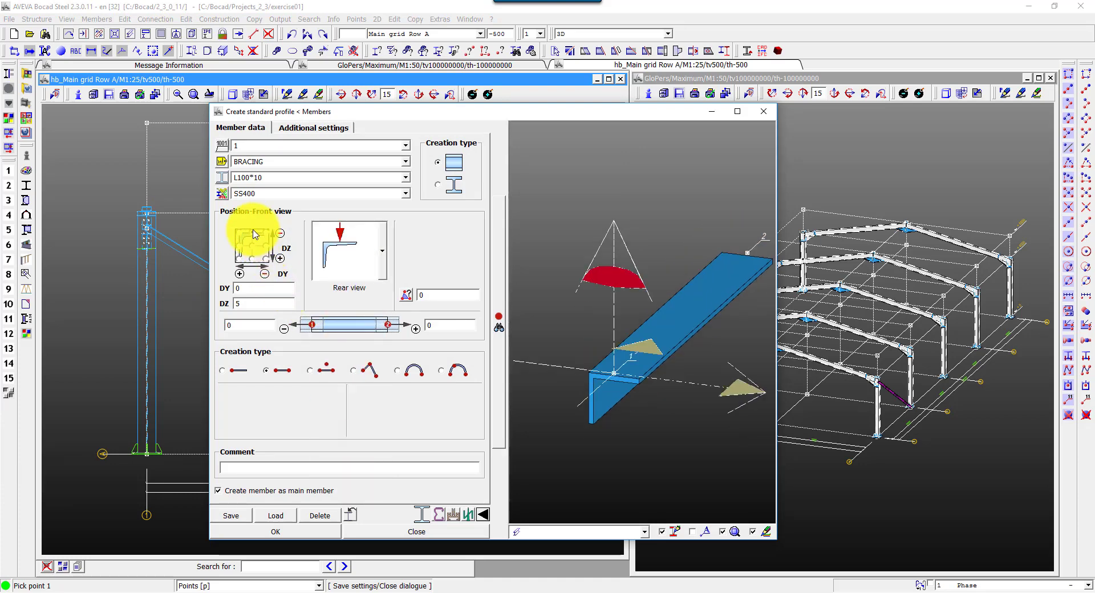
pyautogui.click(272, 540)
pyautogui.click(171, 448)
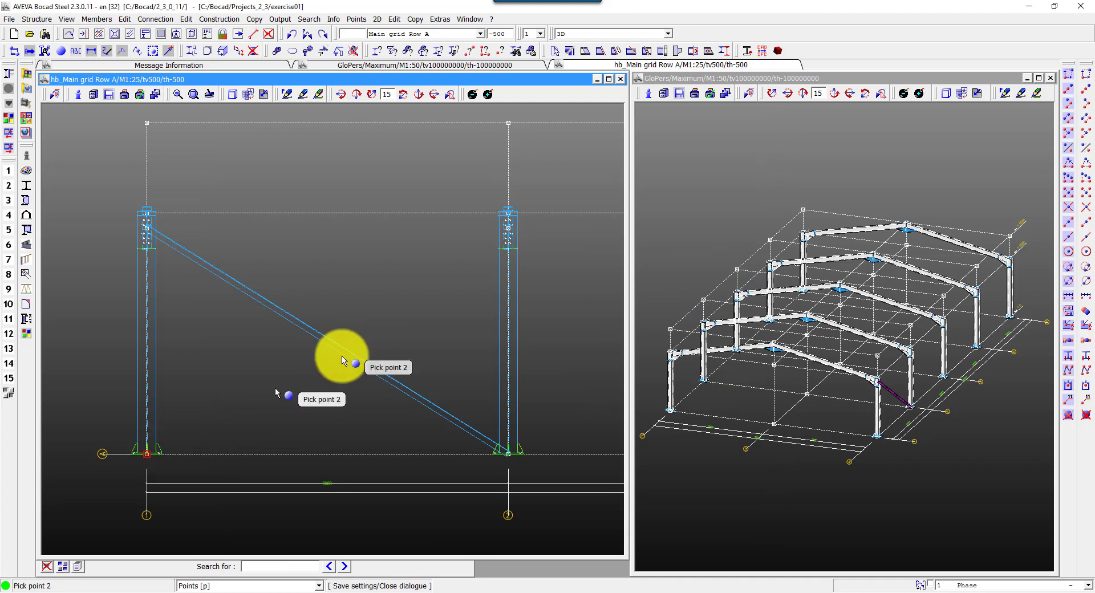
pyautogui.click(502, 231)
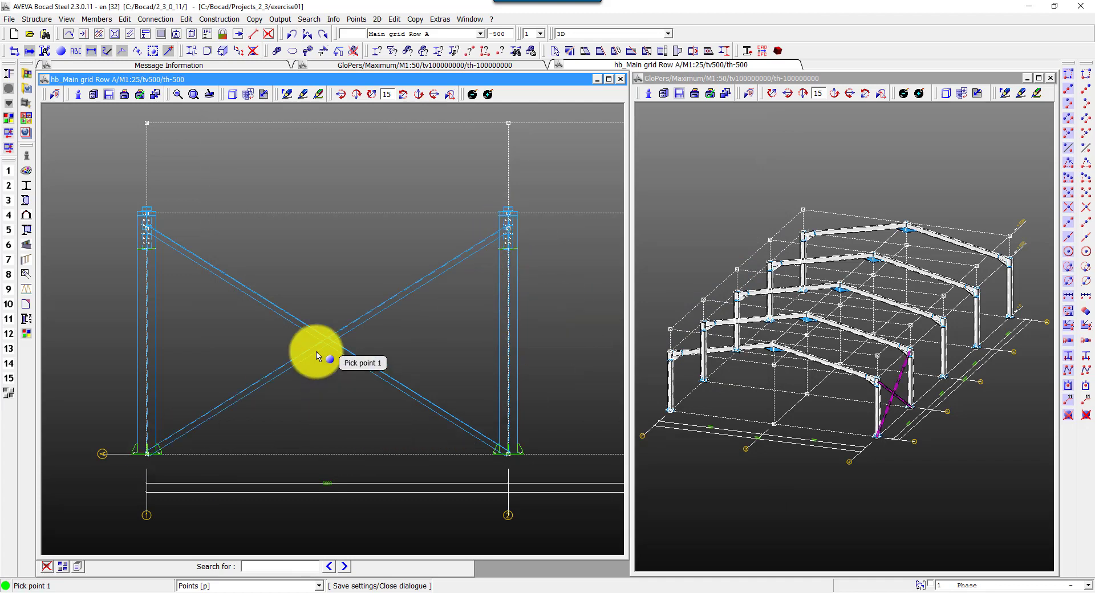
pyautogui.scroll(5, 146, 221)
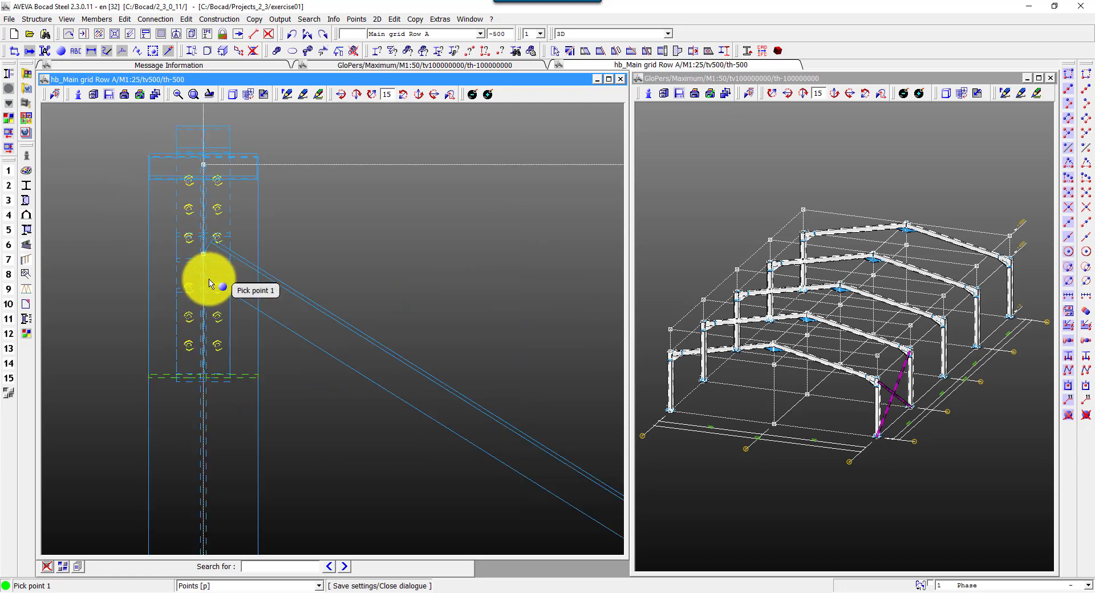
# Step: Create a front-and-above section detail framing the column-top connection, then close it
pyautogui.click(114, 34)
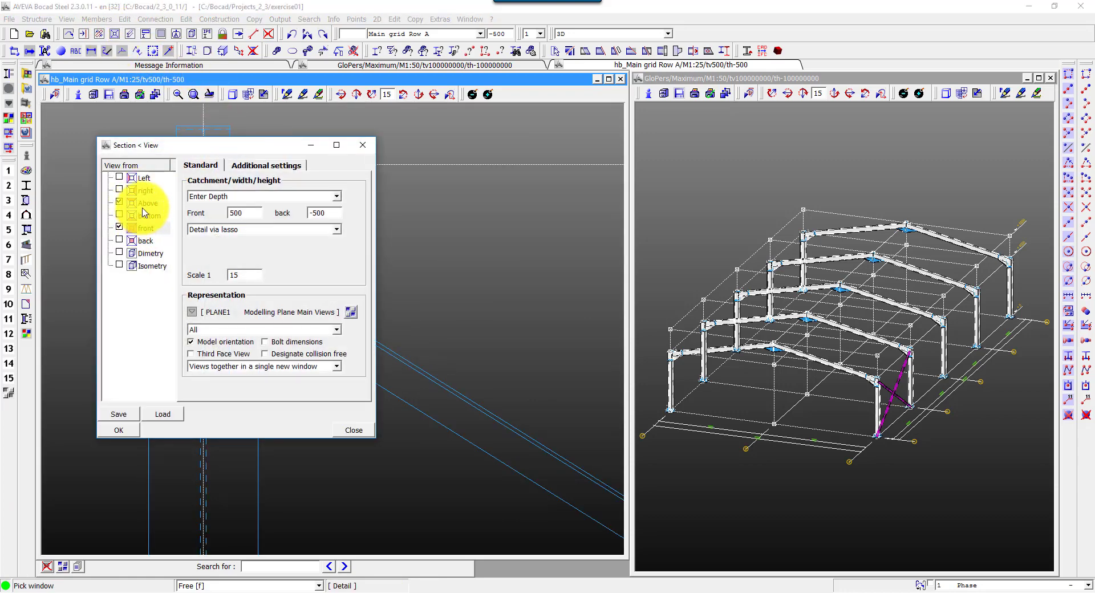
pyautogui.click(118, 430)
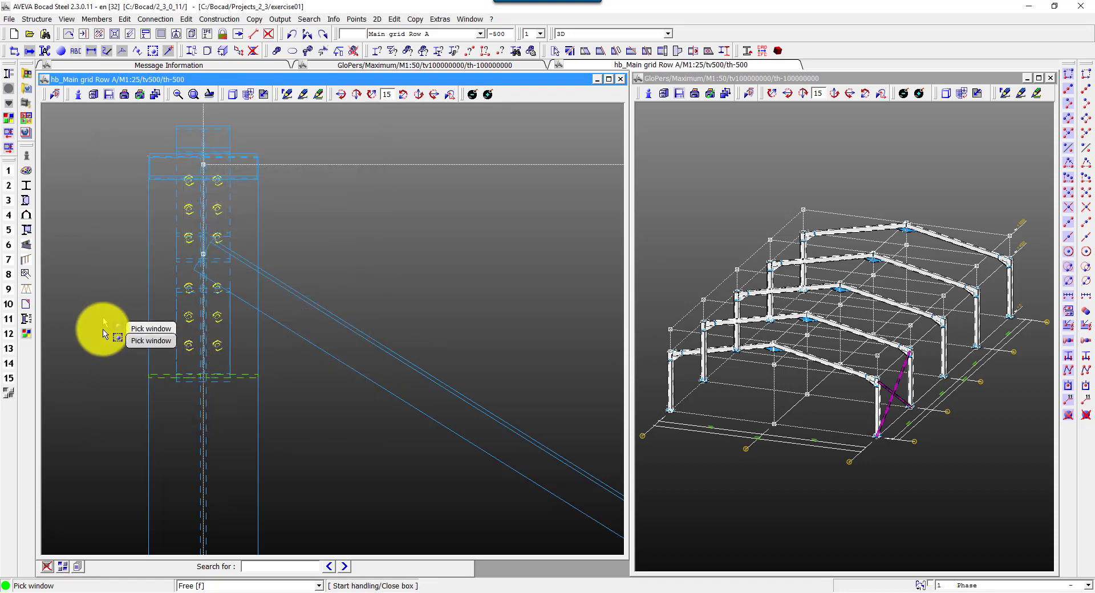
pyautogui.moveTo(215, 349); pyautogui.dragTo(330, 167)
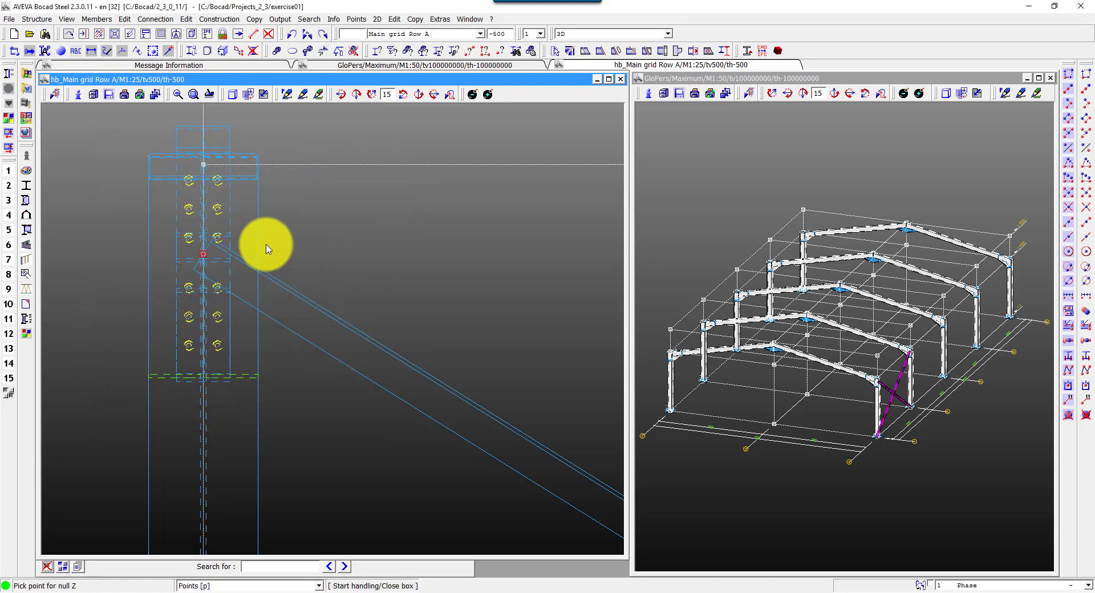
pyautogui.click(336, 242)
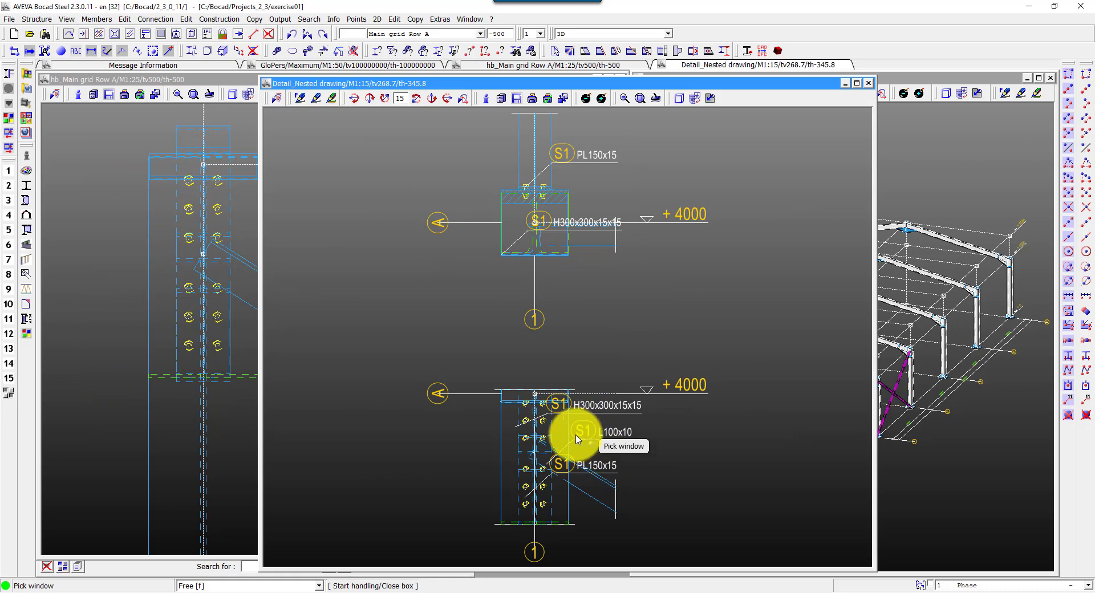
pyautogui.click(868, 86)
# Step: Adjust representation settings, recreate the connection detail, and zoom in on the brace connection
pyautogui.click(337, 180)
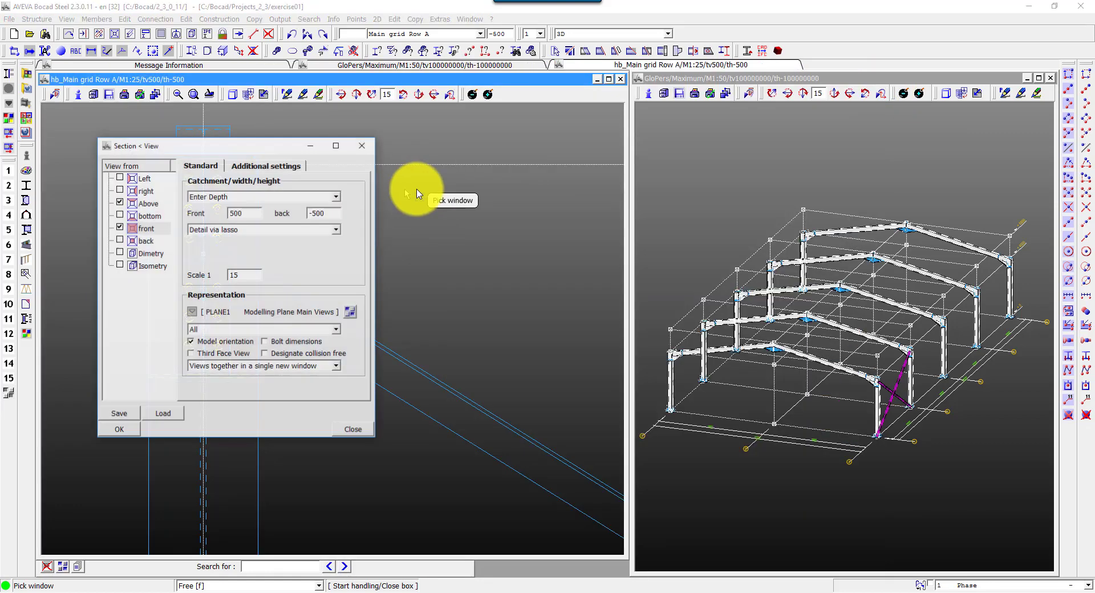
pyautogui.click(352, 315)
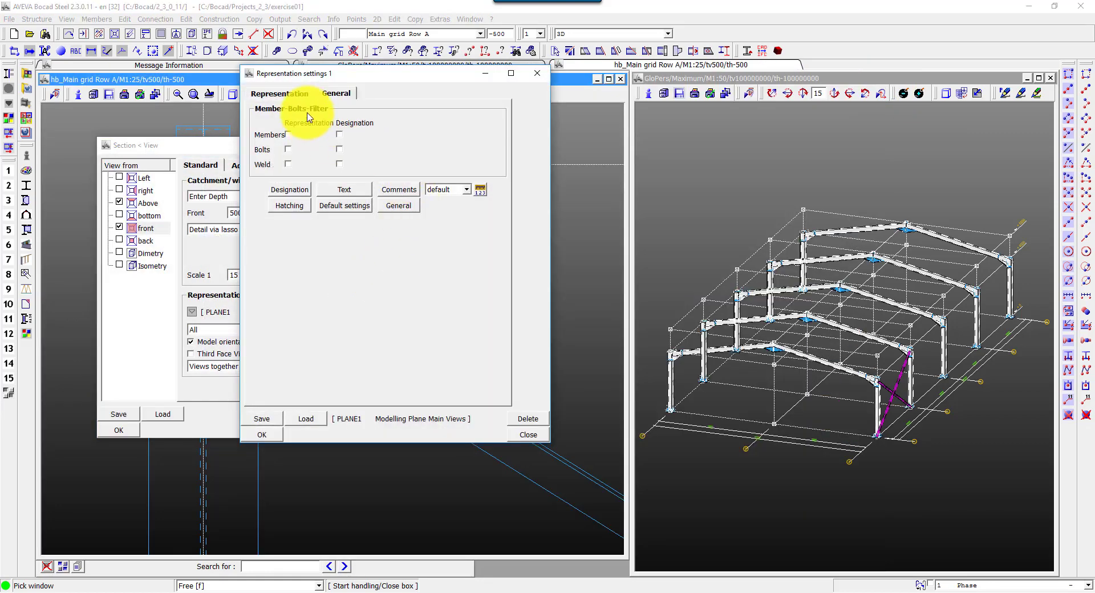
pyautogui.click(282, 94)
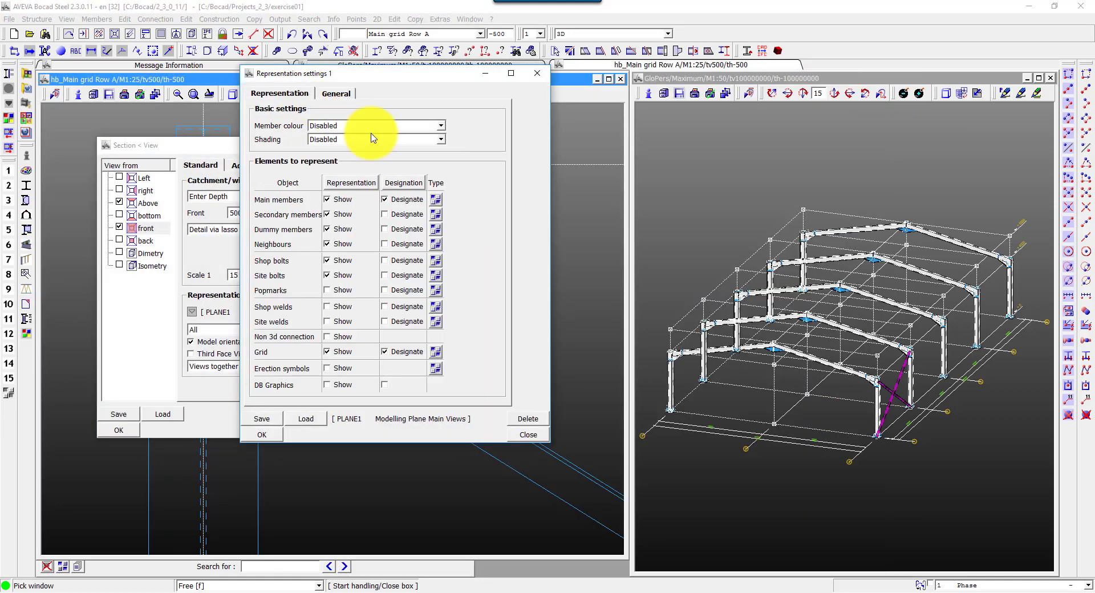
pyautogui.click(256, 433)
pyautogui.click(114, 430)
pyautogui.click(120, 394)
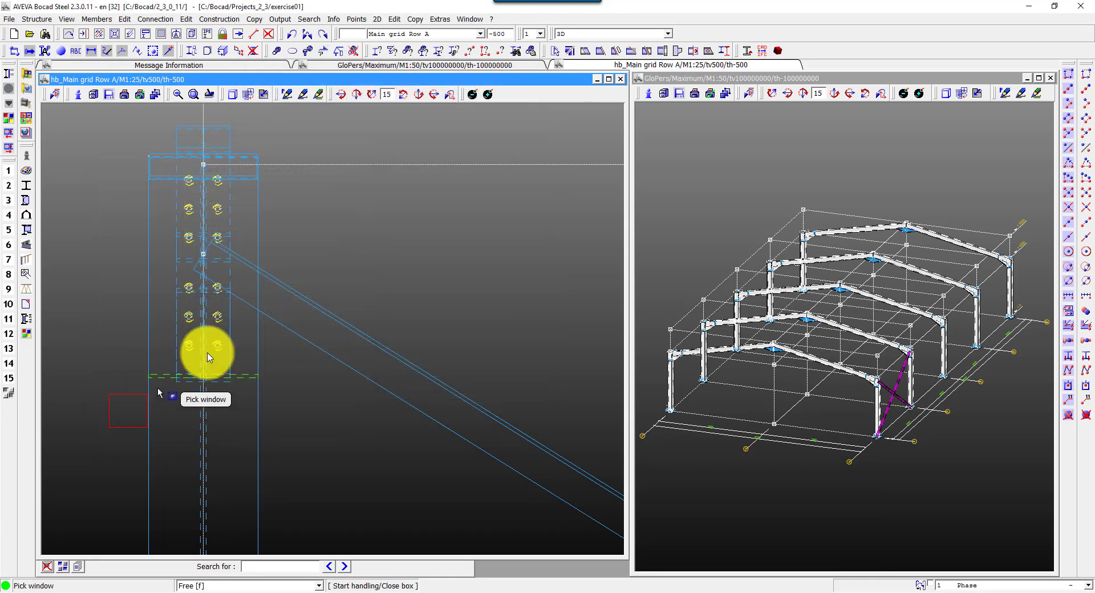
pyautogui.click(342, 143)
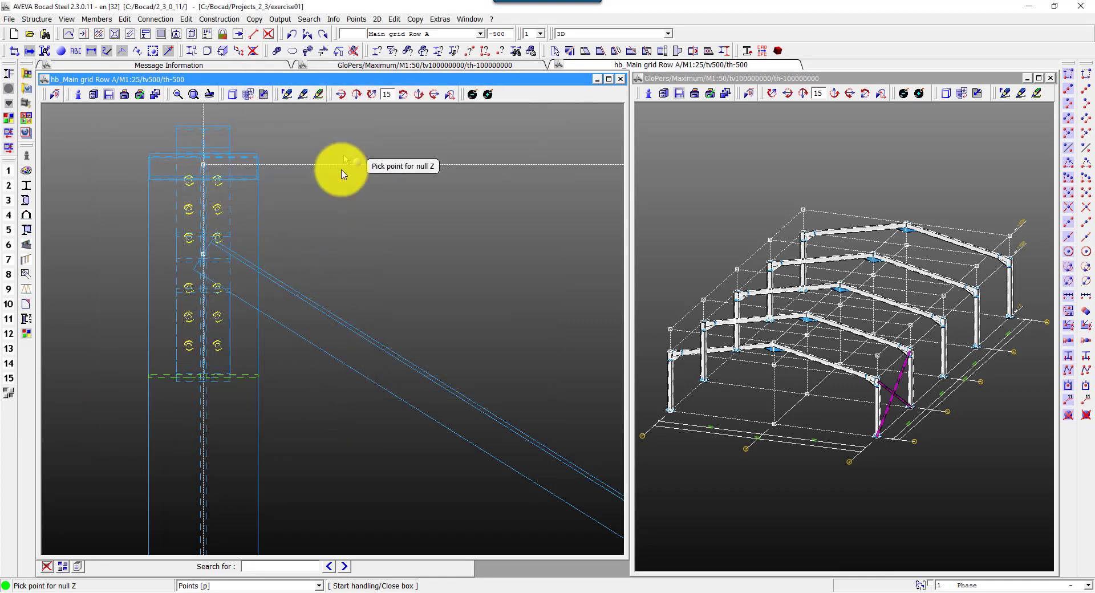
pyautogui.click(290, 248)
pyautogui.click(480, 373)
pyautogui.click(638, 516)
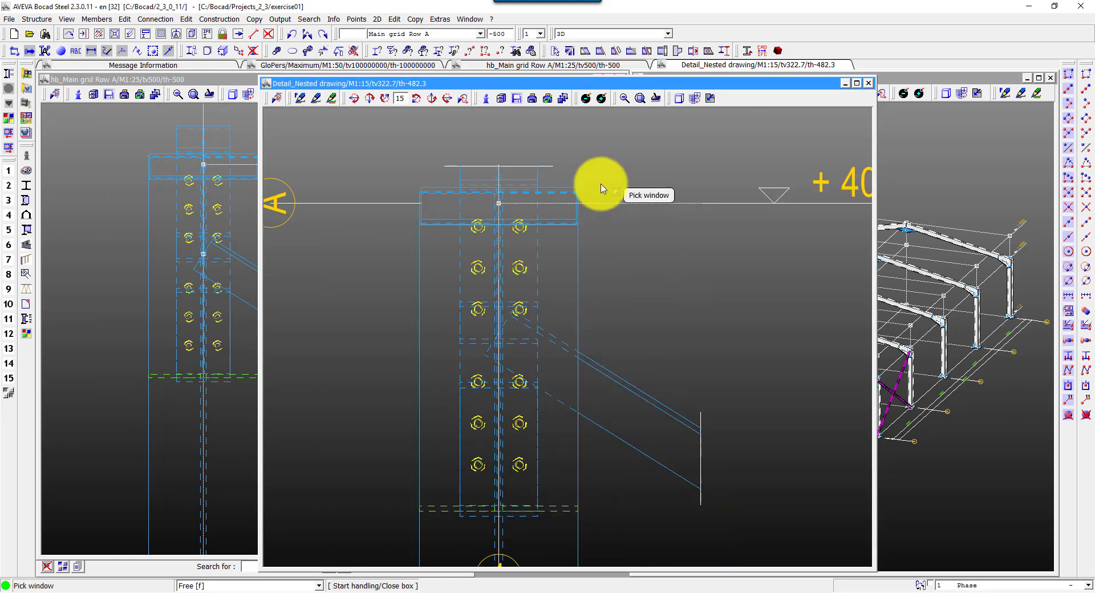
pyautogui.click(125, 19)
# Step: Adapt the brace end to the column member with a clearance of 10
pyautogui.click(151, 39)
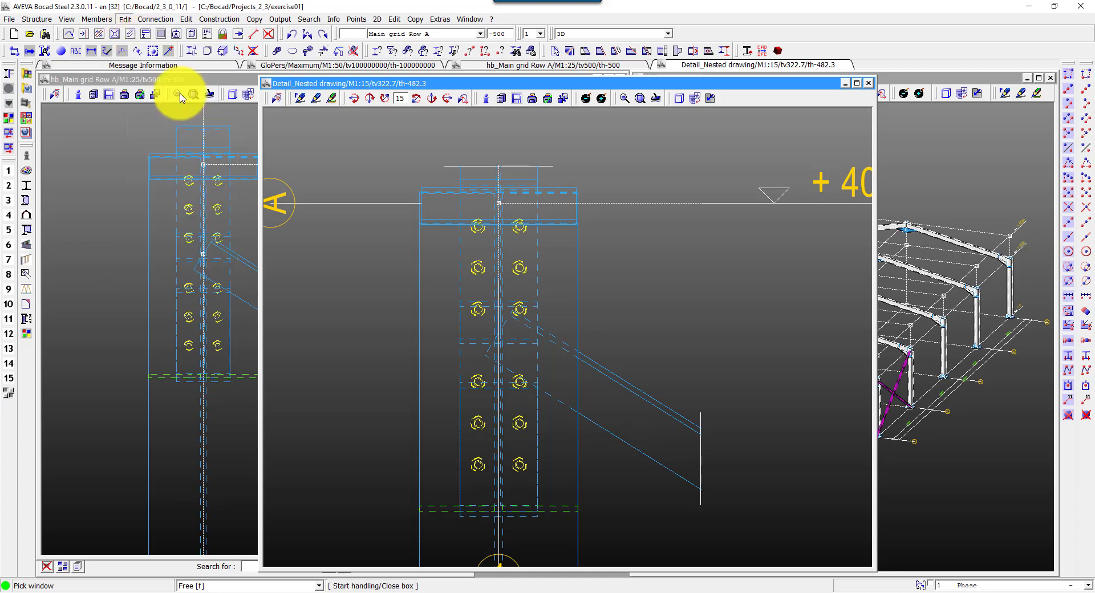
pyautogui.click(342, 219)
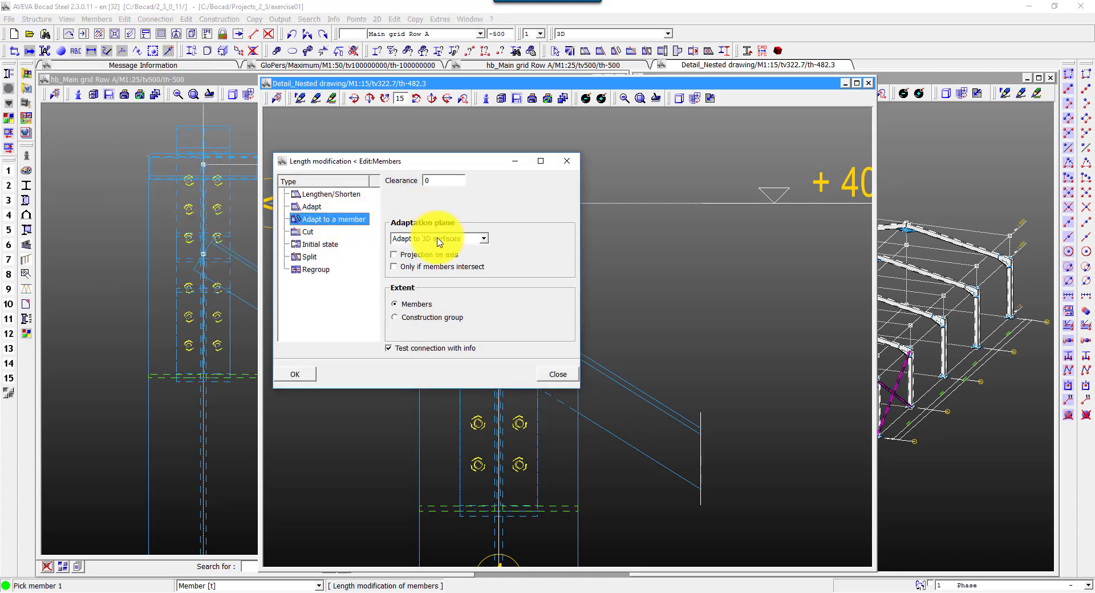
pyautogui.doubleClick(447, 181)
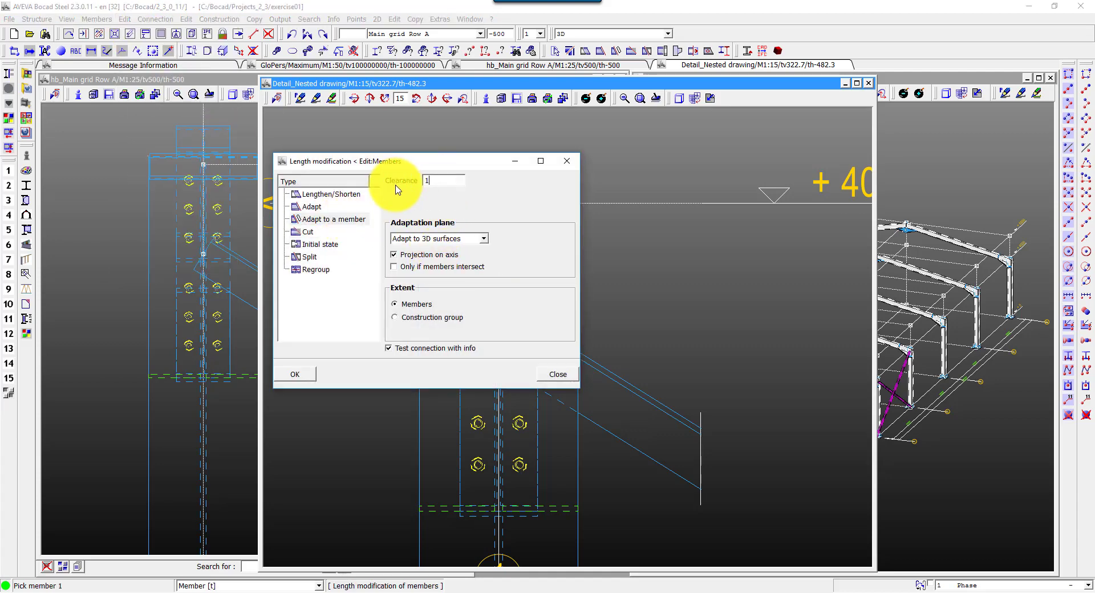
pyautogui.write('10')
pyautogui.click(297, 374)
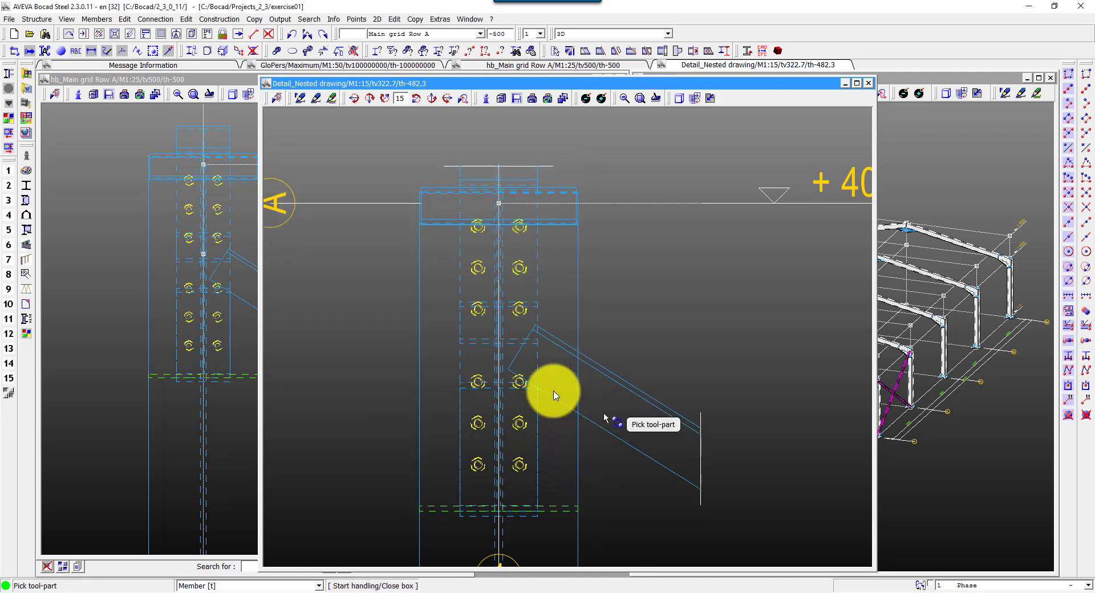
pyautogui.scroll(-3, 564, 354)
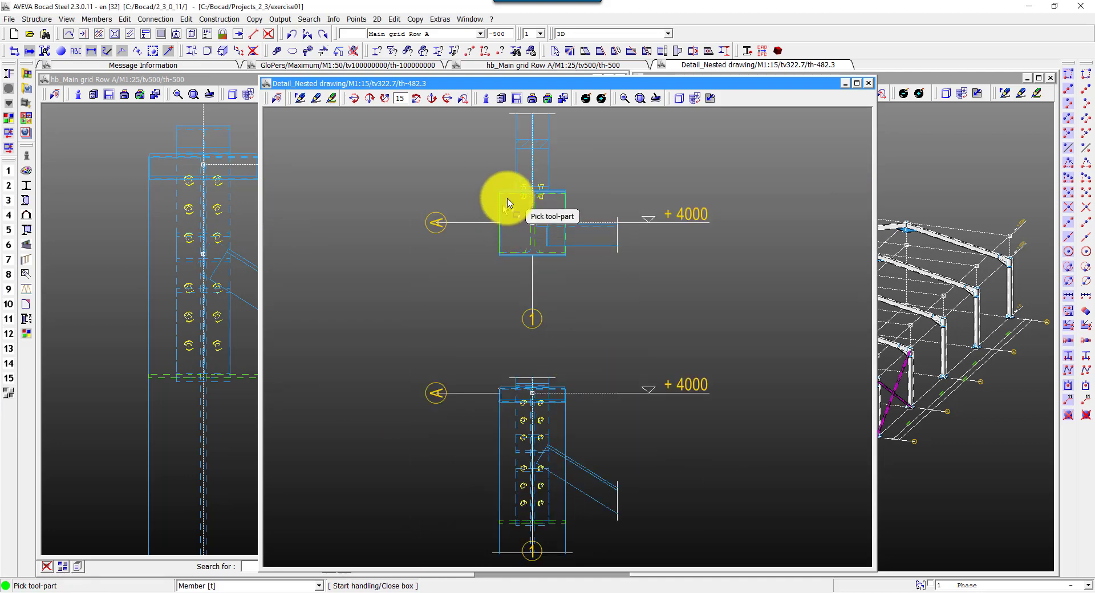
pyautogui.scroll(5, 548, 320)
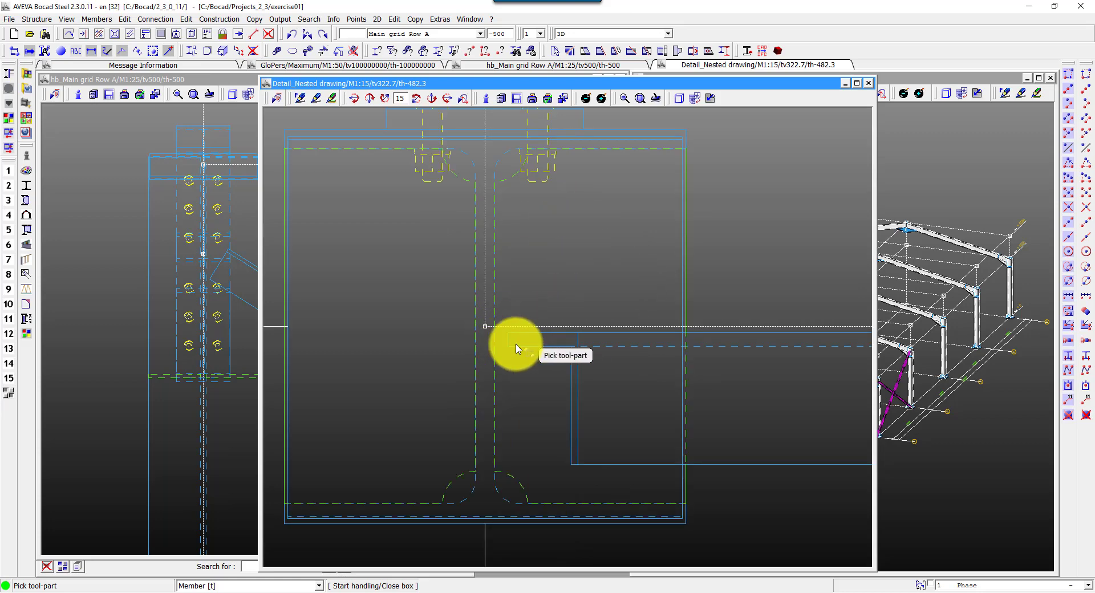
pyautogui.scroll(-3, 516, 337)
pyautogui.scroll(4, 579, 491)
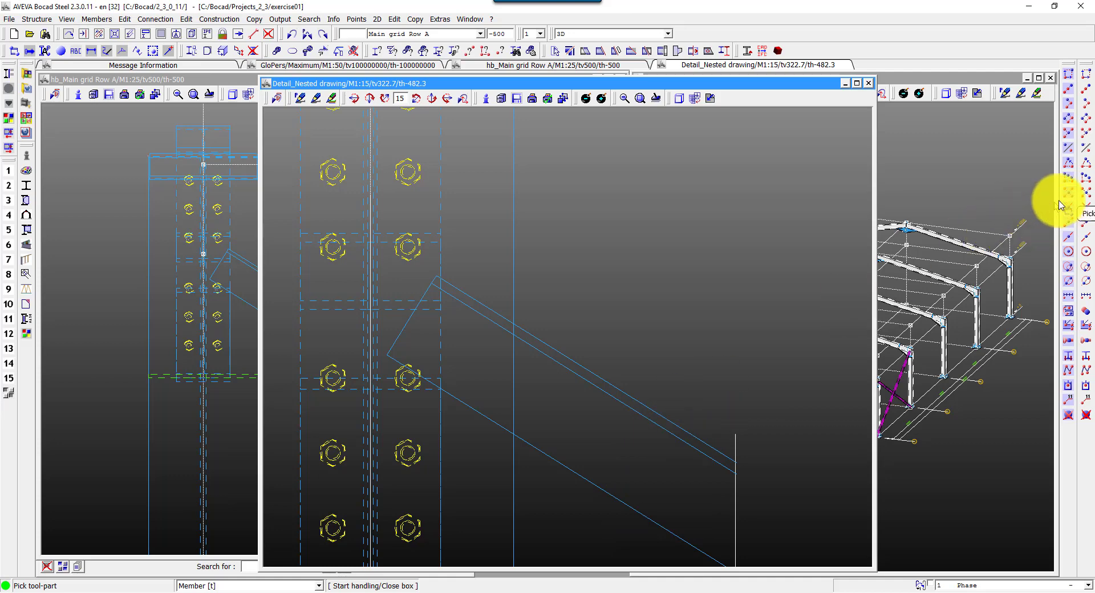
# Step: Mark the intersection of the brace's end line and its edge
pyautogui.click(356, 19)
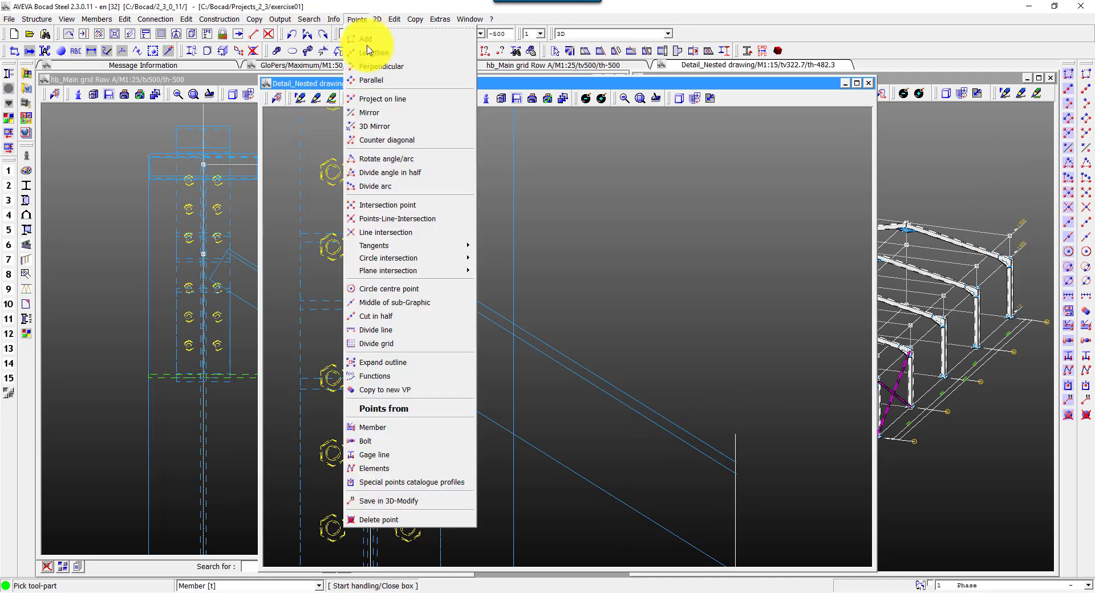
pyautogui.click(397, 239)
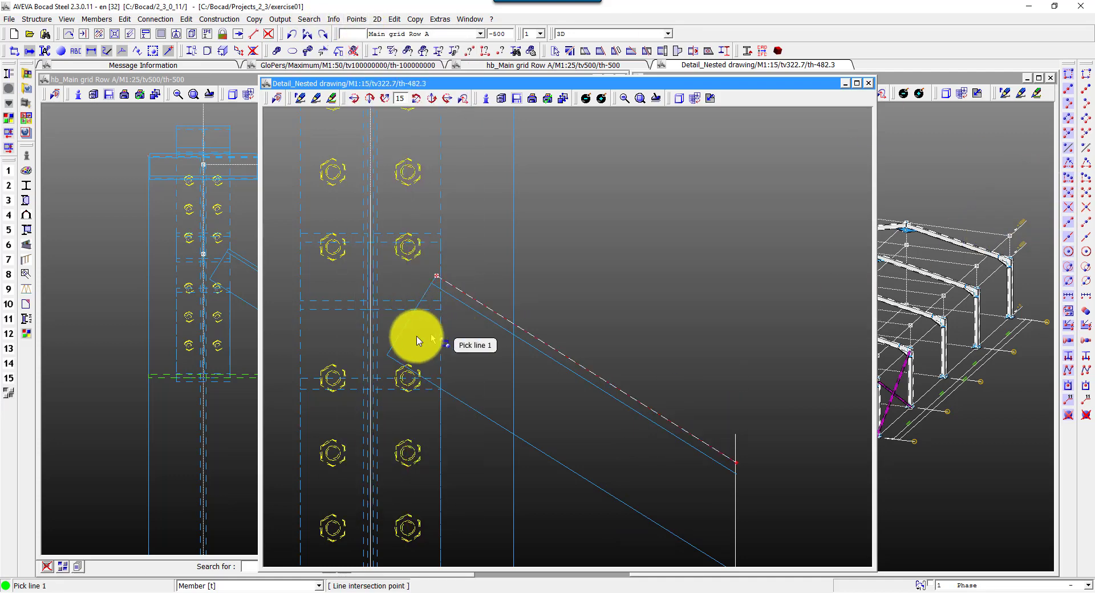
pyautogui.click(391, 349)
pyautogui.click(454, 398)
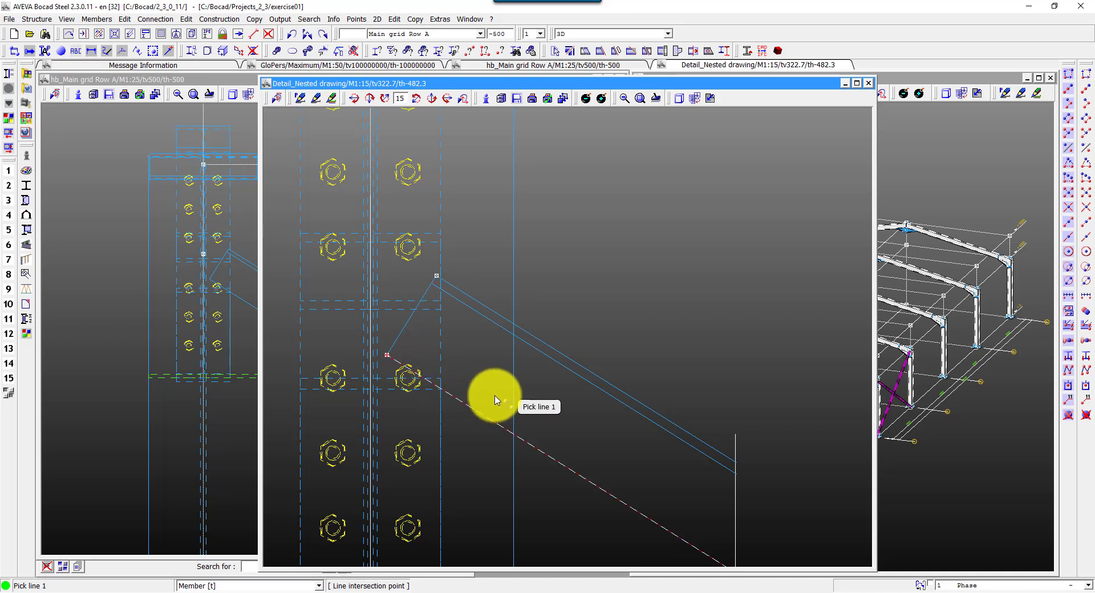
# Step: Add parallel offset points at 30, 50, 30 along the brace, plus a 55 offset
pyautogui.click(352, 20)
pyautogui.click(381, 75)
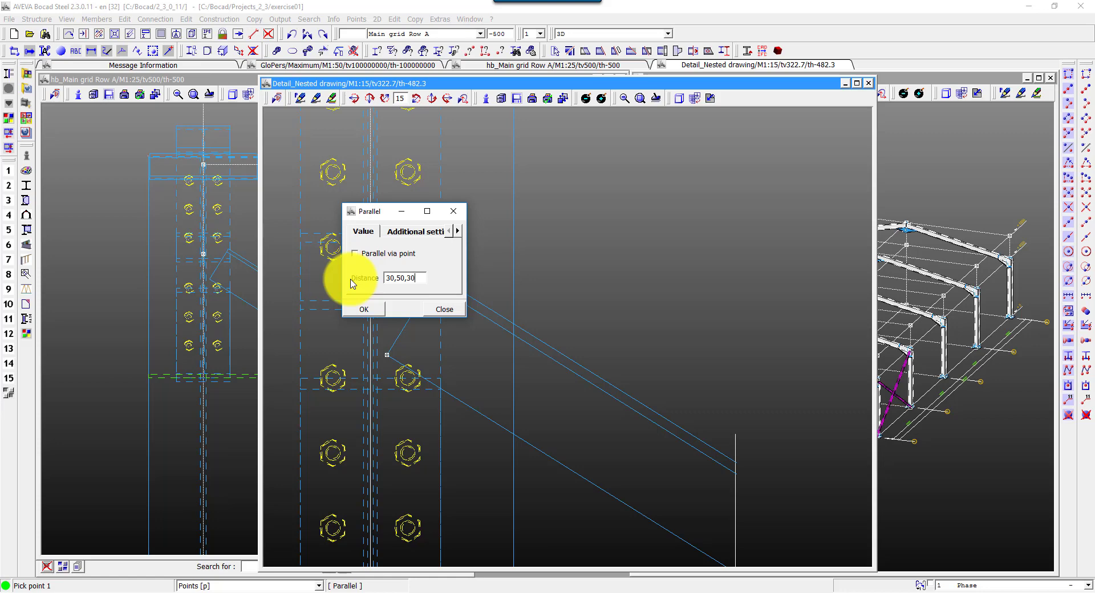
pyautogui.click(381, 309)
pyautogui.click(436, 276)
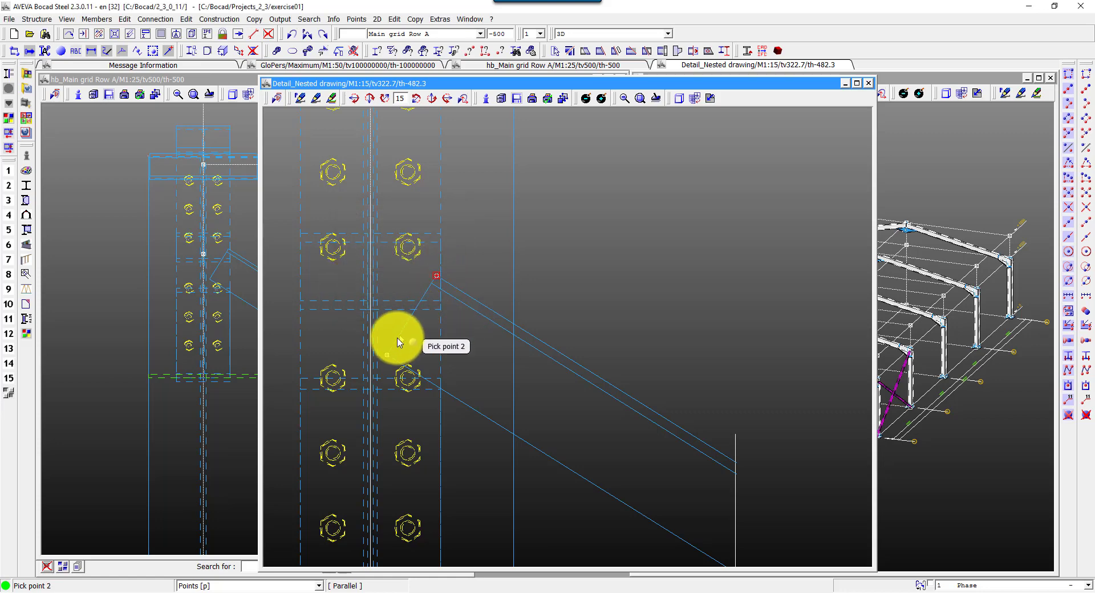
pyautogui.click(398, 342)
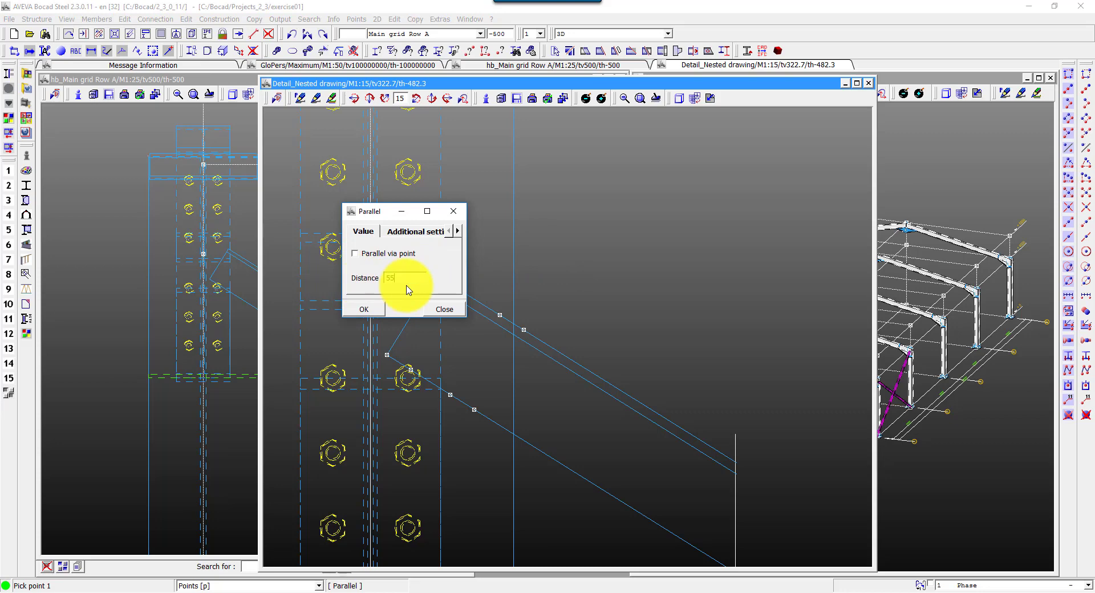
pyautogui.click(379, 308)
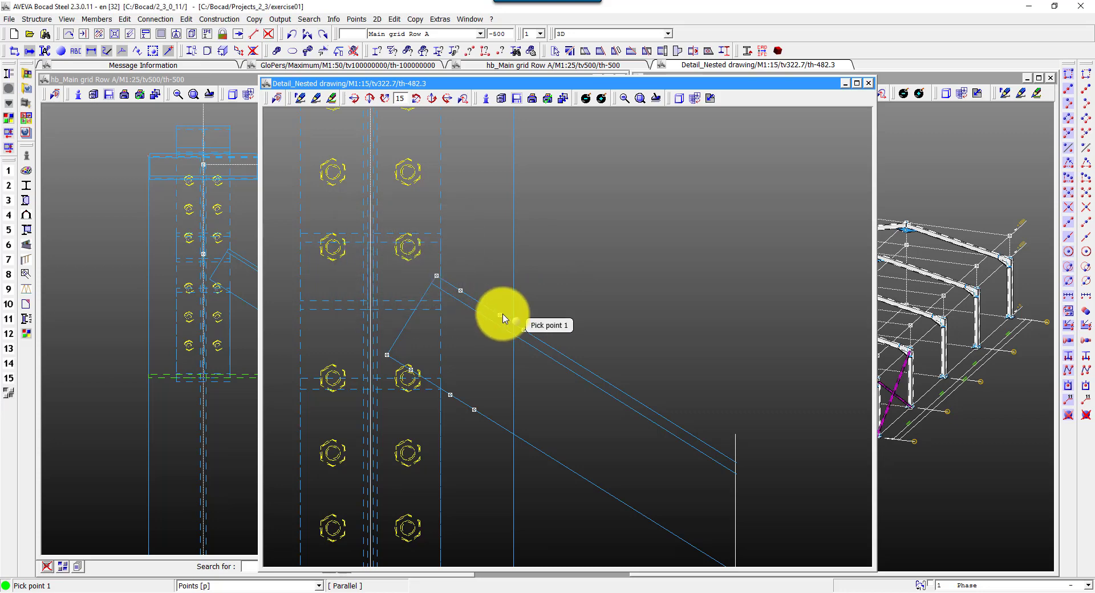
pyautogui.click(462, 289)
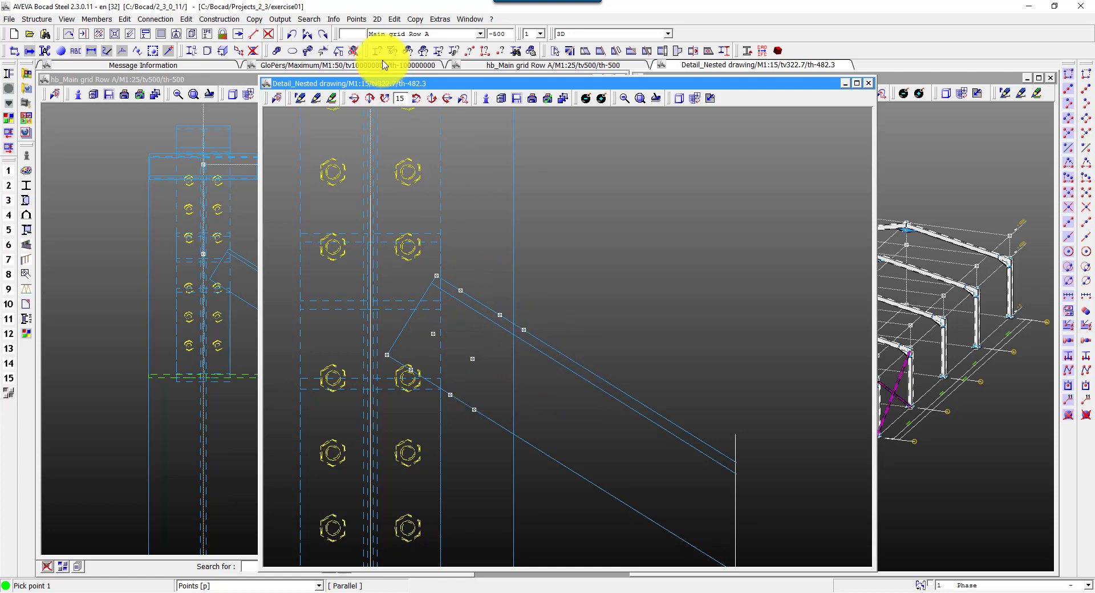
# Step: Project a point onto the line near the brace end
pyautogui.click(356, 19)
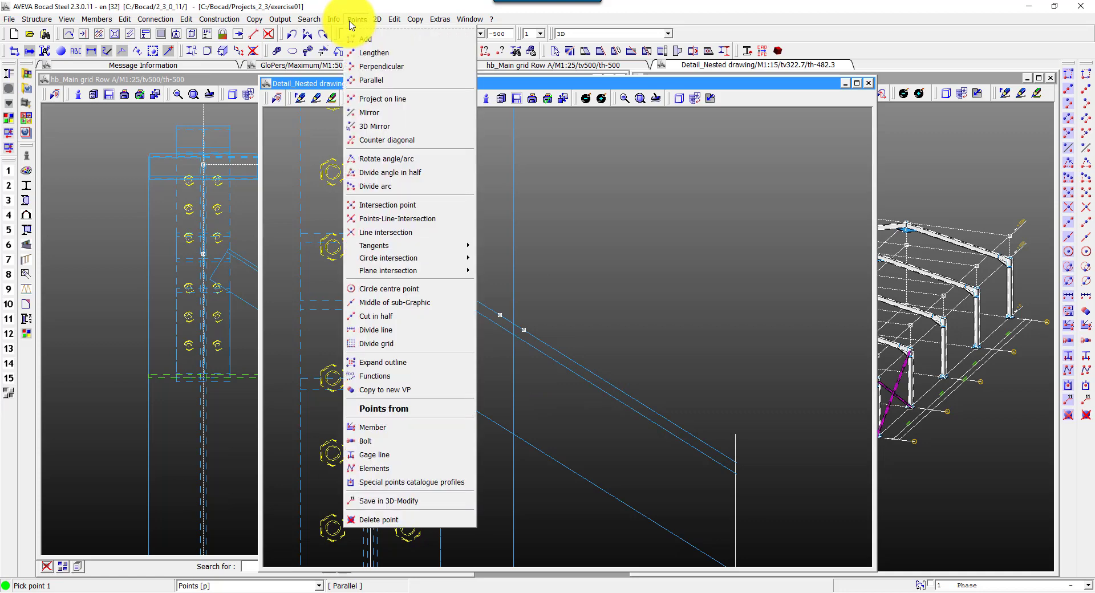
pyautogui.click(376, 99)
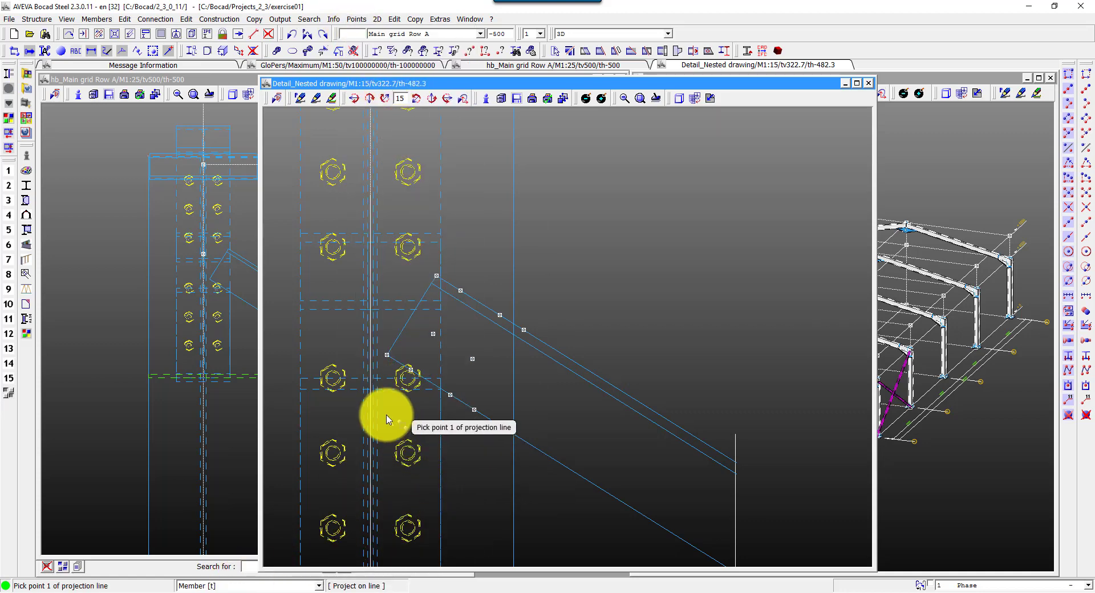
pyautogui.scroll(-3, 423, 286)
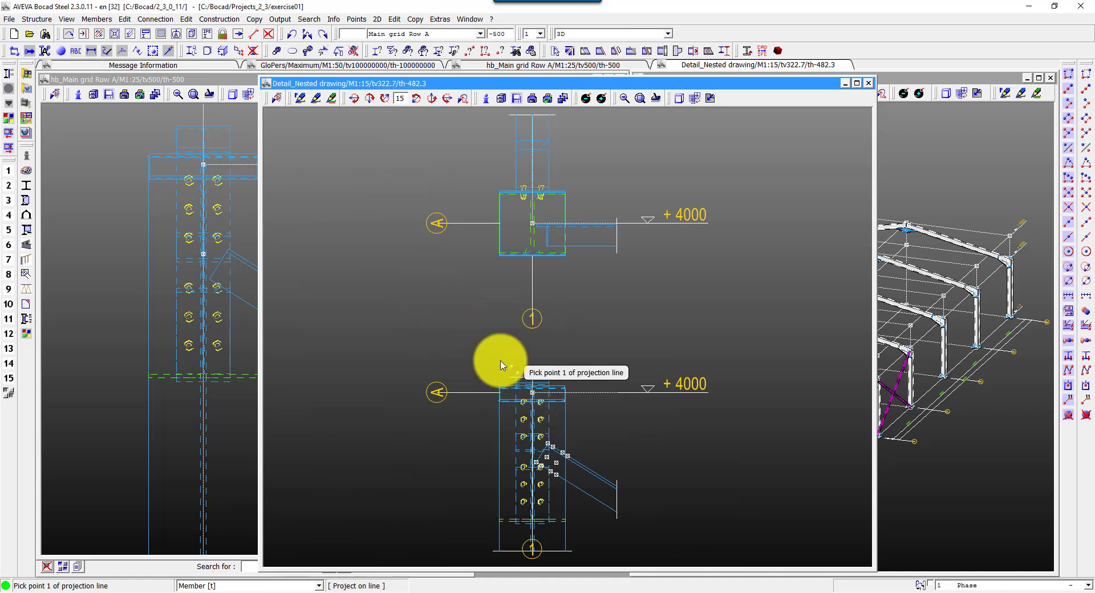
pyautogui.scroll(5, 570, 434)
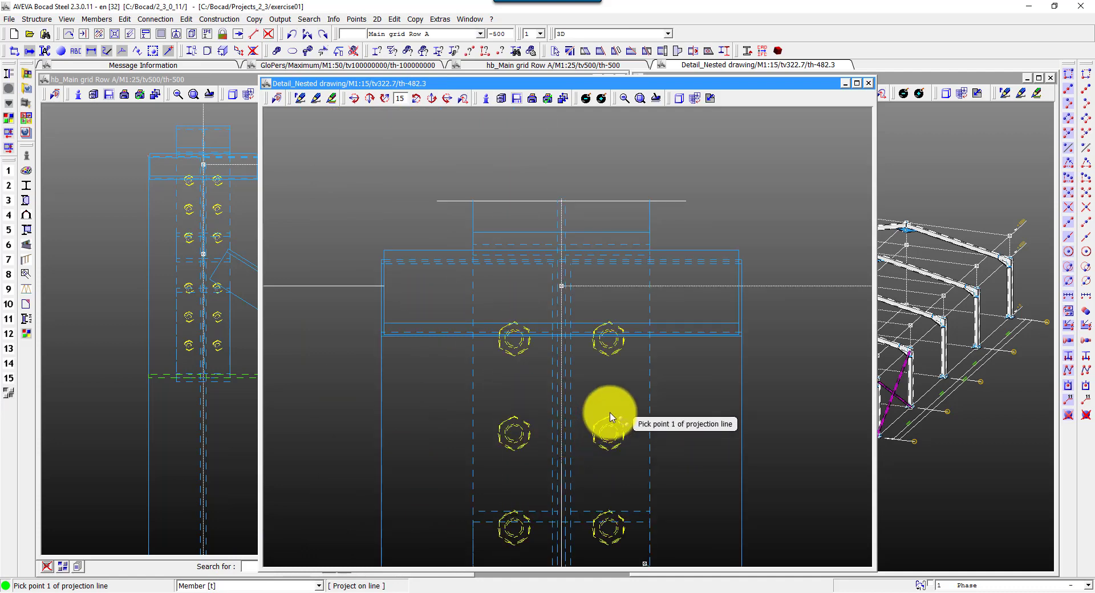
pyautogui.click(570, 388)
pyautogui.click(574, 409)
pyautogui.scroll(-3, 548, 393)
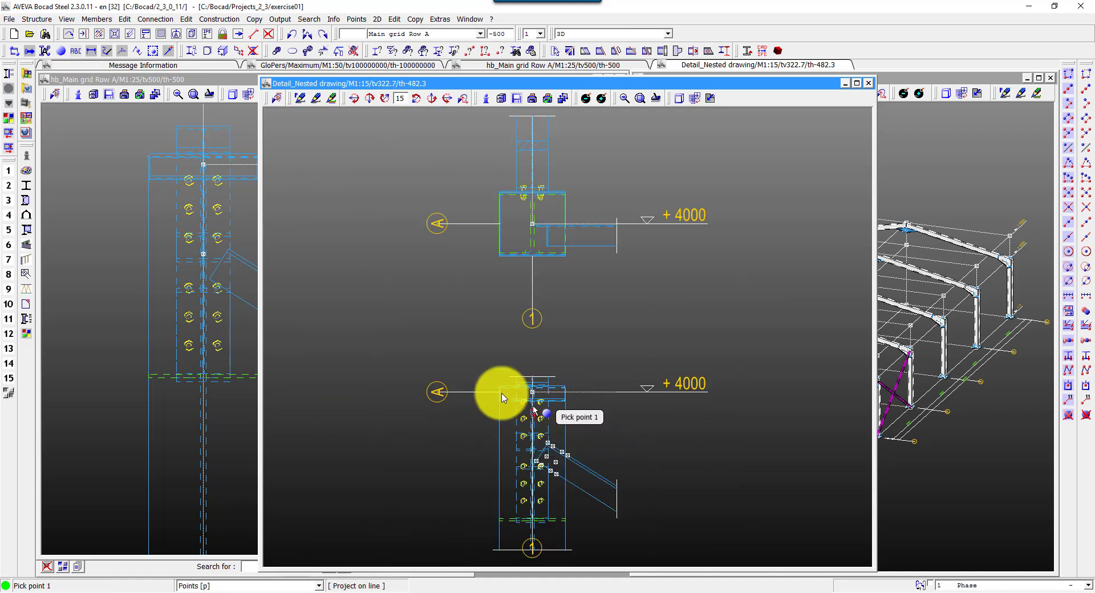
pyautogui.scroll(3, 627, 490)
pyautogui.click(623, 421)
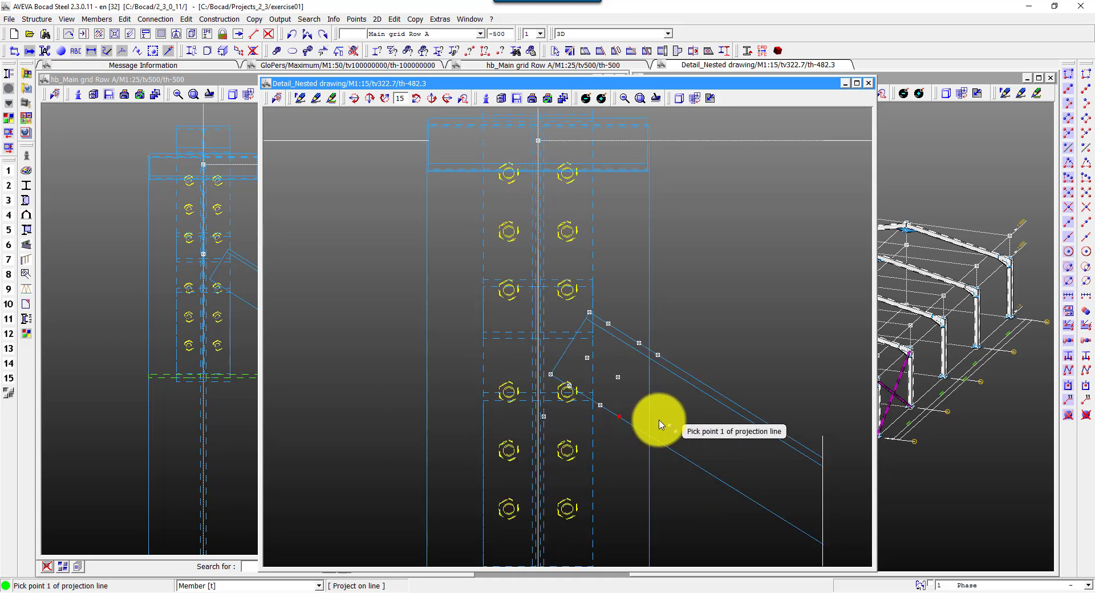
# Step: Mark where the sloped brace line meets the column line
pyautogui.click(309, 19)
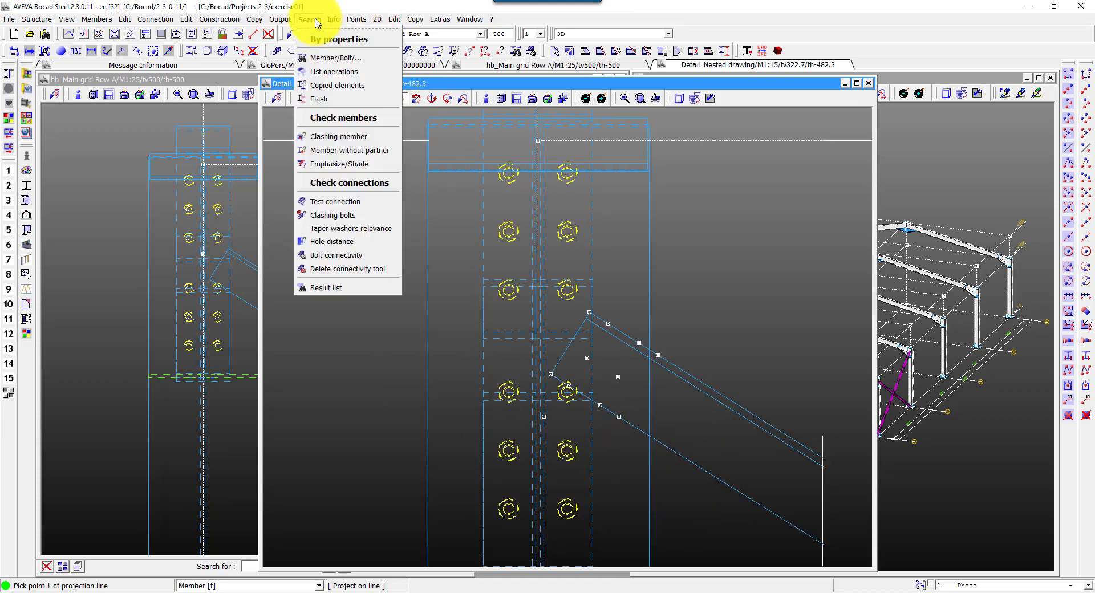
pyautogui.click(394, 232)
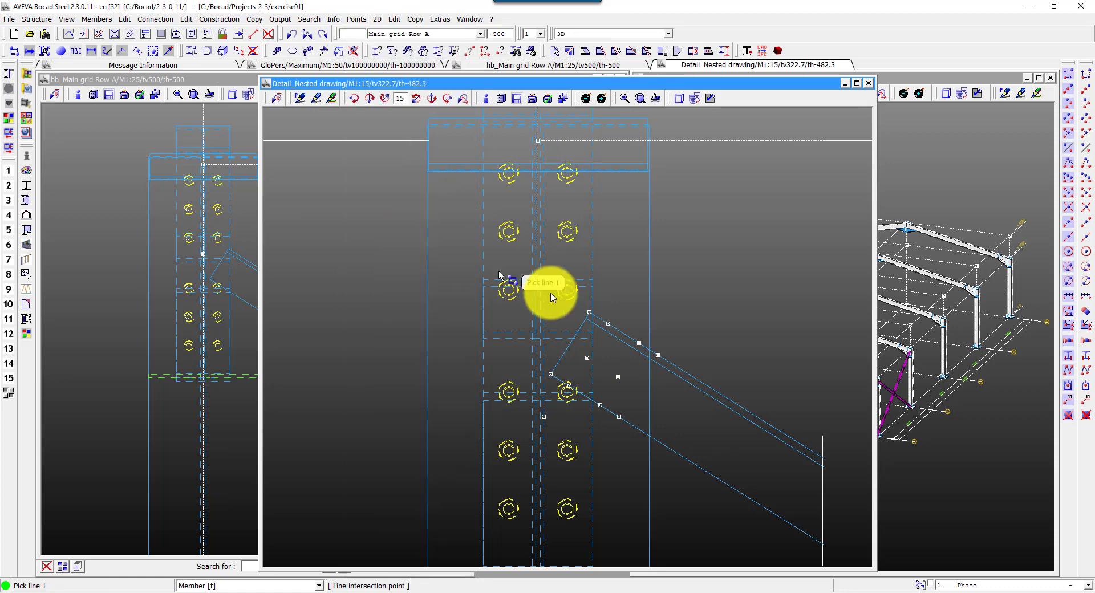
pyautogui.click(623, 332)
pyautogui.click(545, 246)
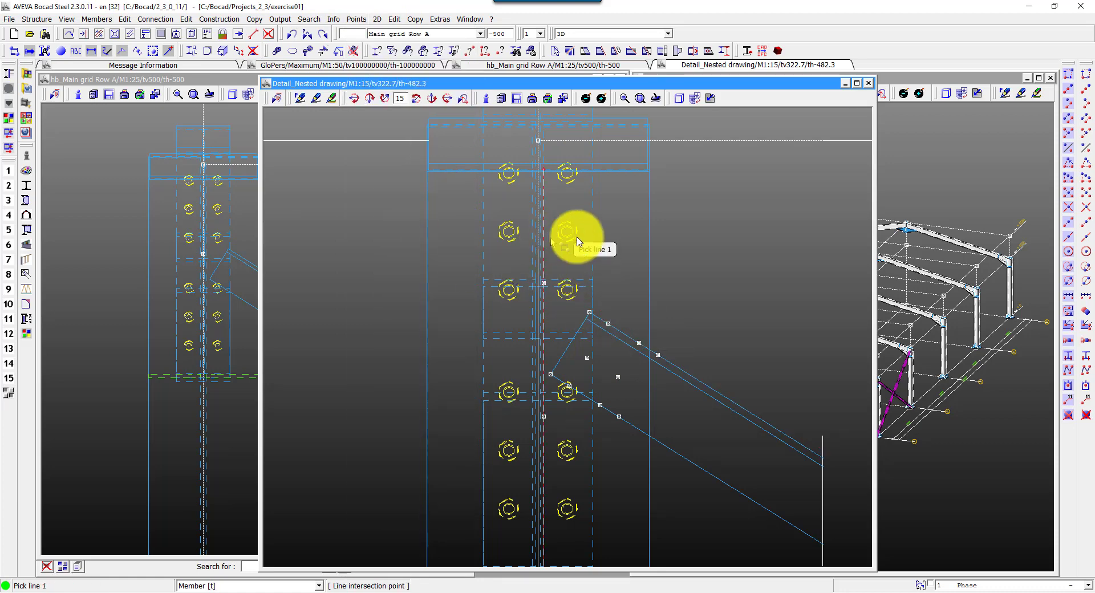
pyautogui.click(107, 20)
# Step: Define a PL10 SS400 plate designated GUSSET and pick its corners at the brace end
pyautogui.click(113, 50)
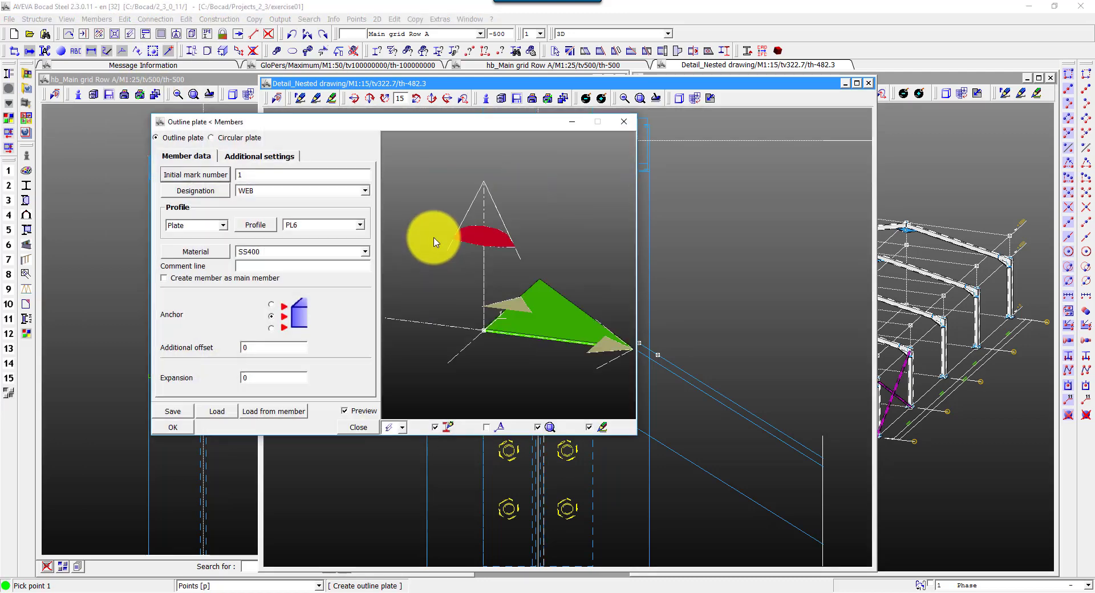
pyautogui.click(217, 194)
pyautogui.write('10')
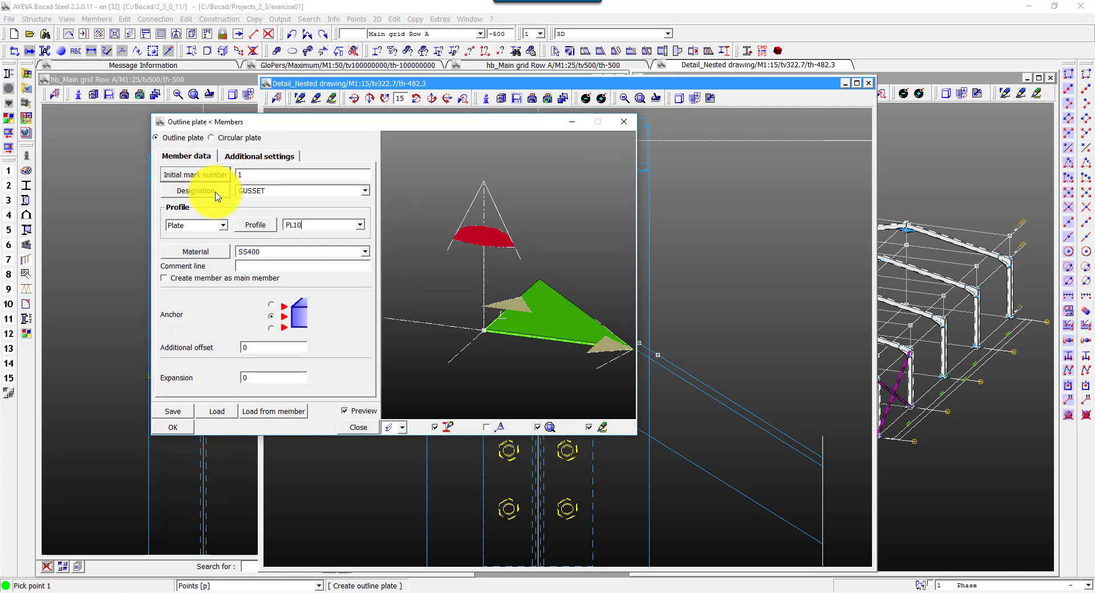
pyautogui.click(183, 429)
pyautogui.click(544, 416)
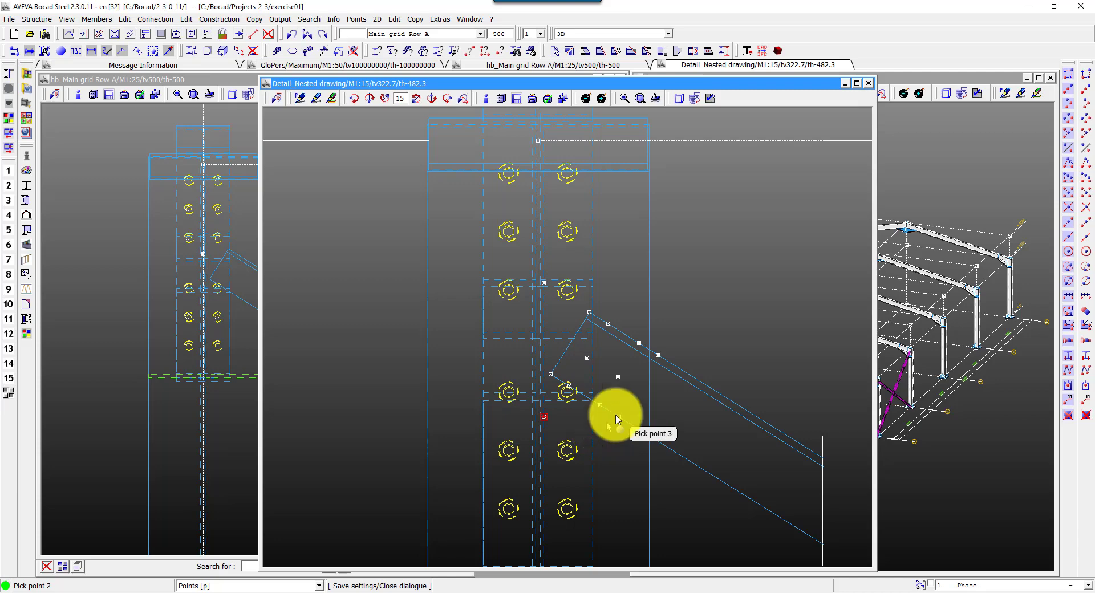
pyautogui.click(657, 355)
pyautogui.click(543, 283)
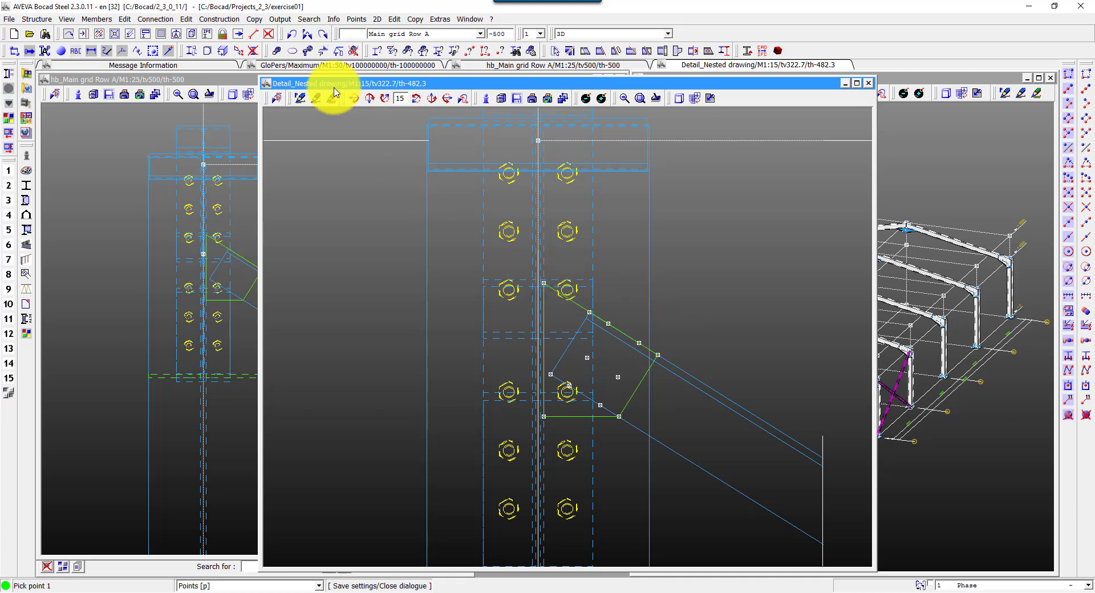
# Step: Bolt the brace to the gusset with two M16x45 bolts
pyautogui.click(159, 26)
pyautogui.click(171, 46)
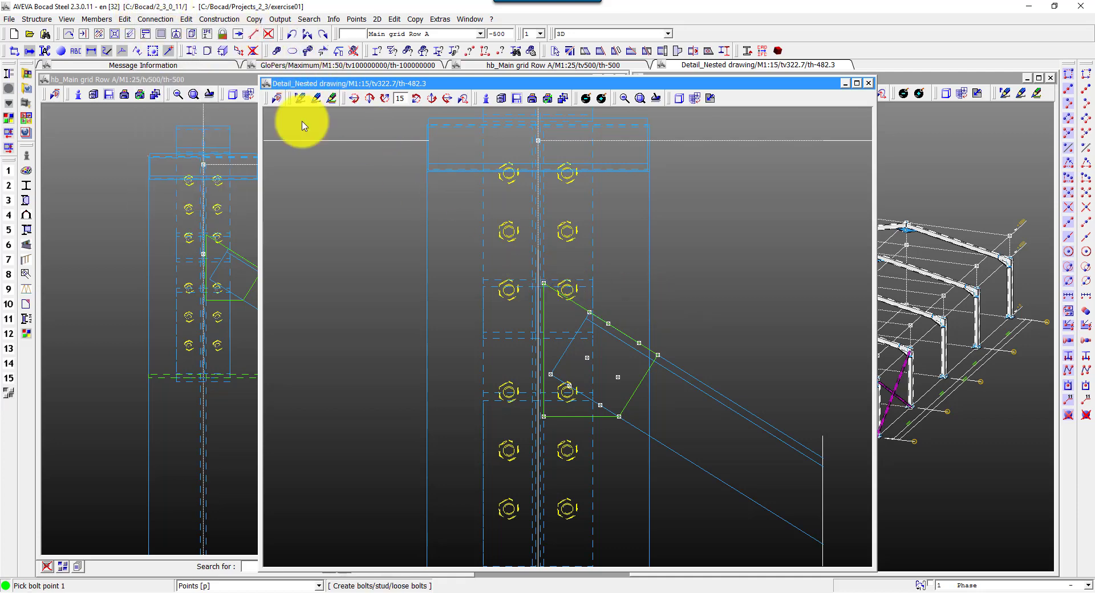
pyautogui.click(587, 358)
pyautogui.click(618, 377)
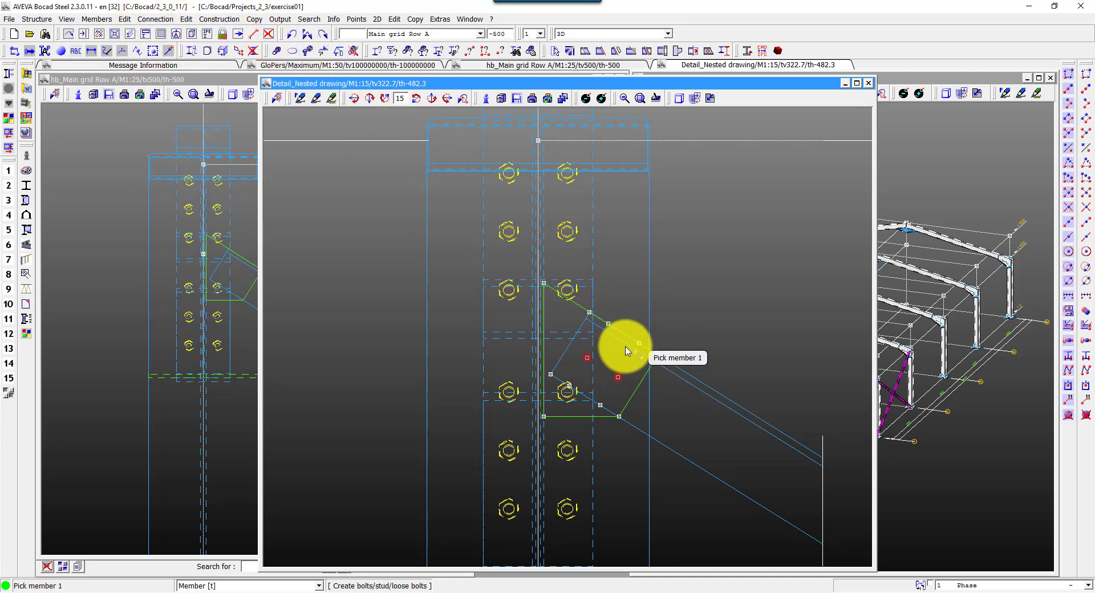
pyautogui.click(627, 345)
pyautogui.rightClick(587, 309)
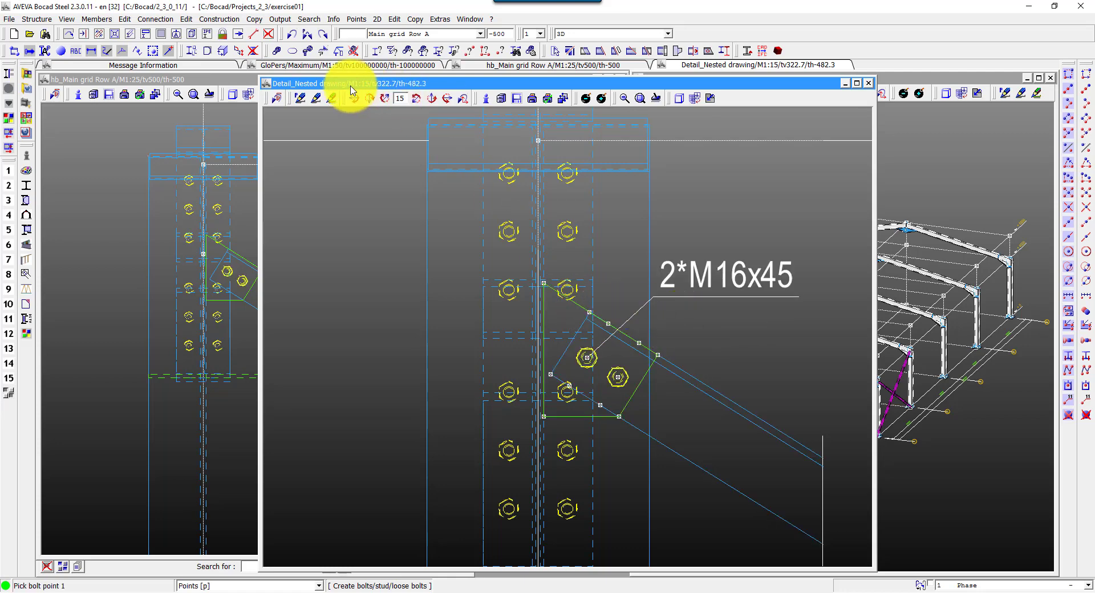
# Step: Weld the gusset plate to the column with an automatic size 6 weld
pyautogui.click(156, 20)
pyautogui.click(187, 158)
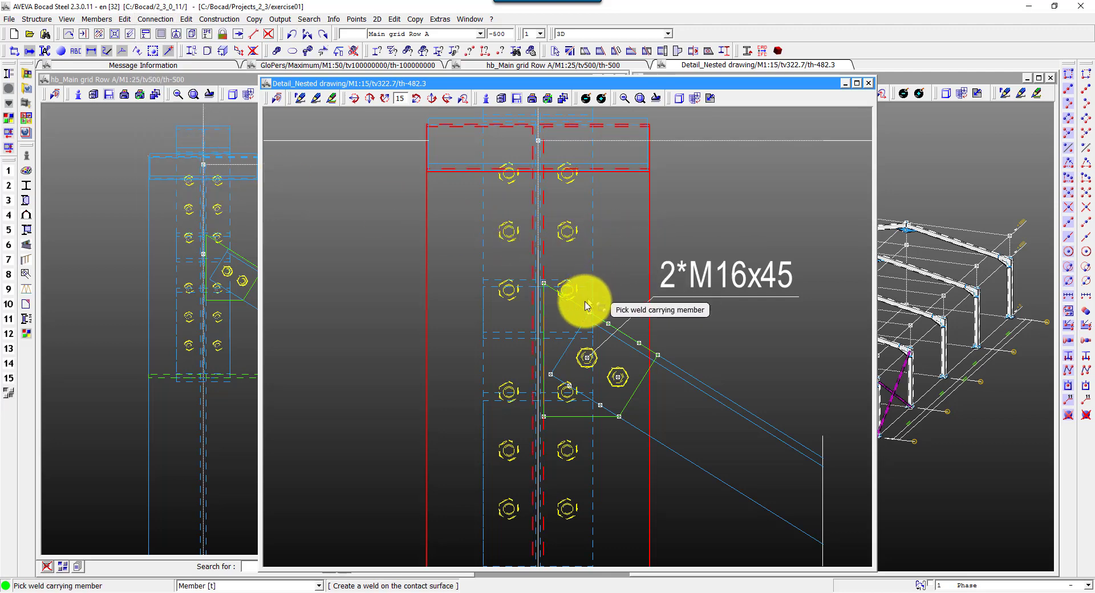
pyautogui.click(513, 302)
pyautogui.click(598, 309)
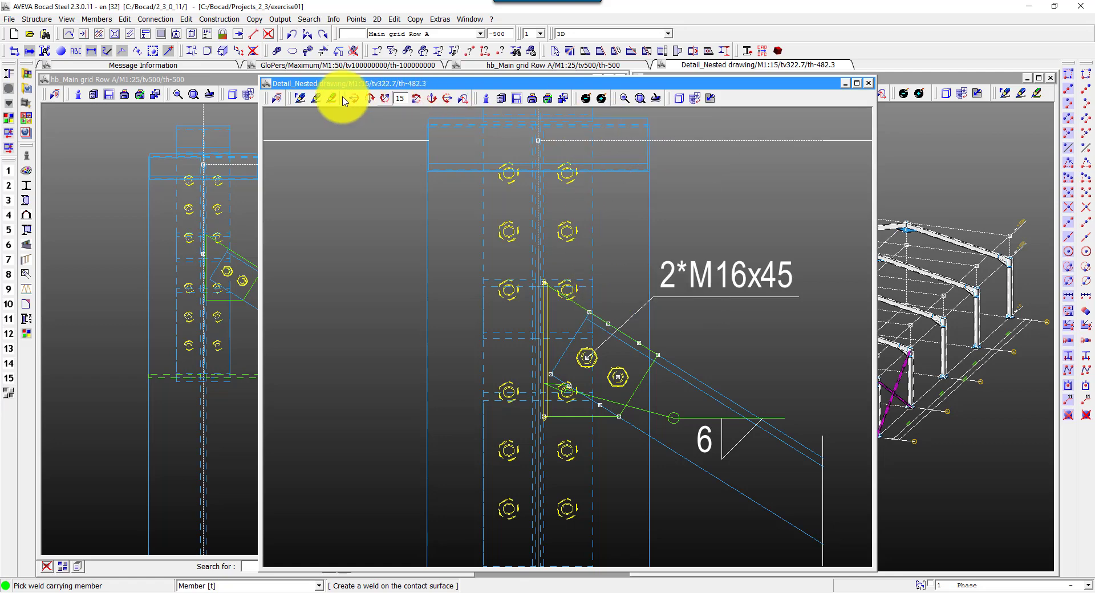
pyautogui.click(317, 102)
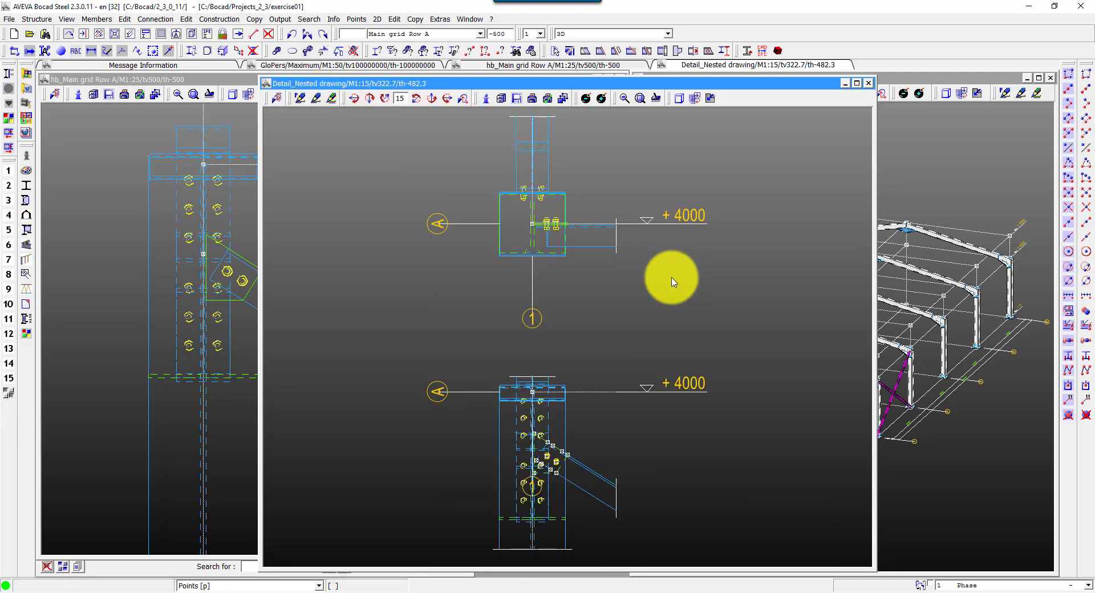
# Step: Back in the Row A elevation, place halfway points between the column tops and along the top line
pyautogui.click(869, 83)
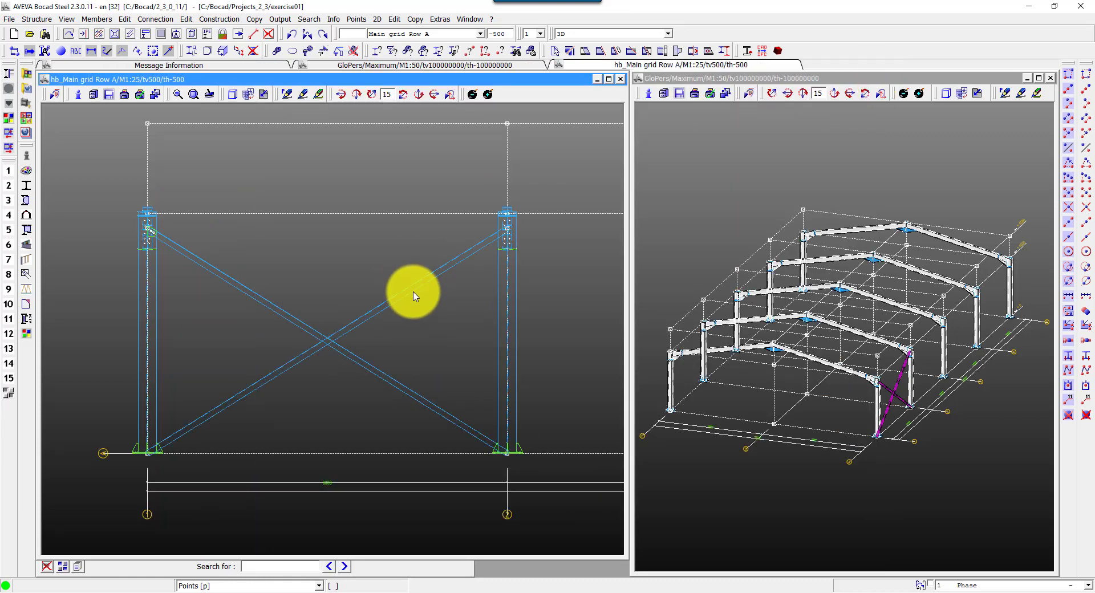
pyautogui.click(357, 19)
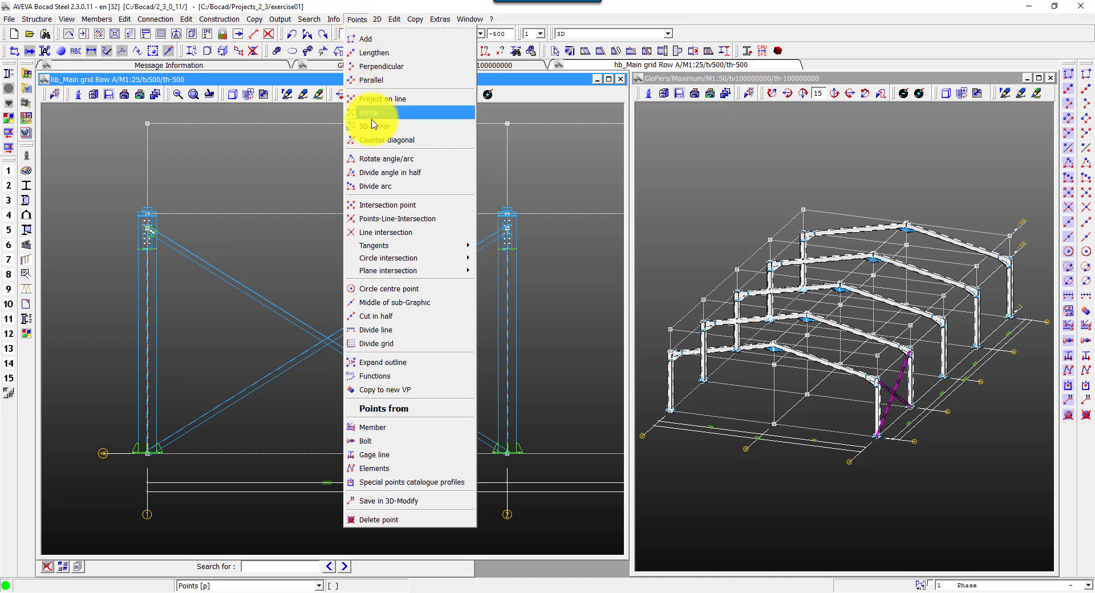
pyautogui.click(376, 316)
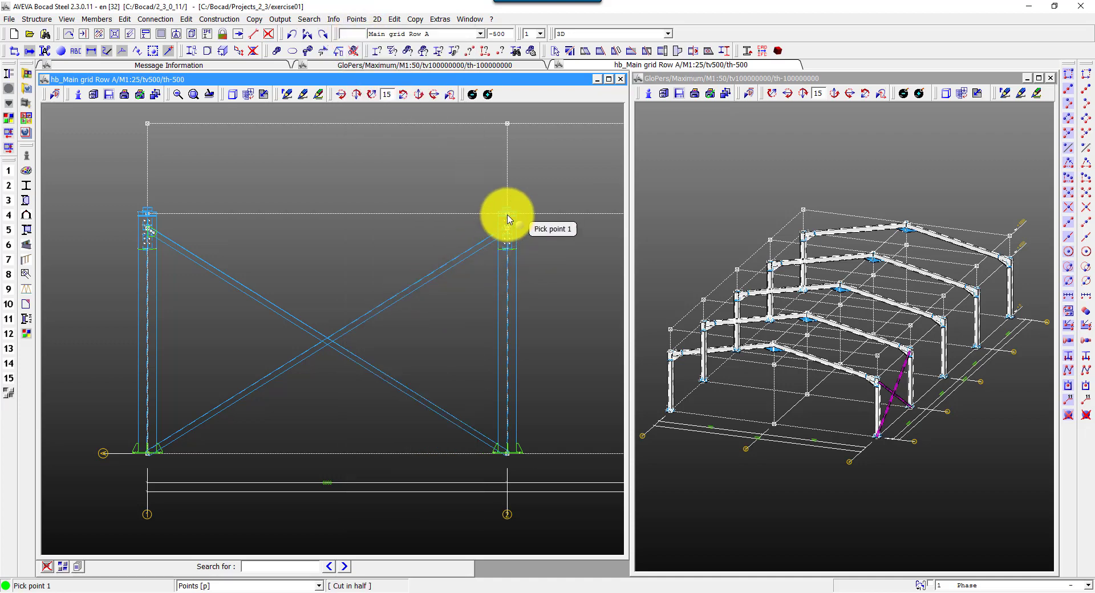
pyautogui.click(508, 219)
pyautogui.click(148, 215)
pyautogui.click(149, 124)
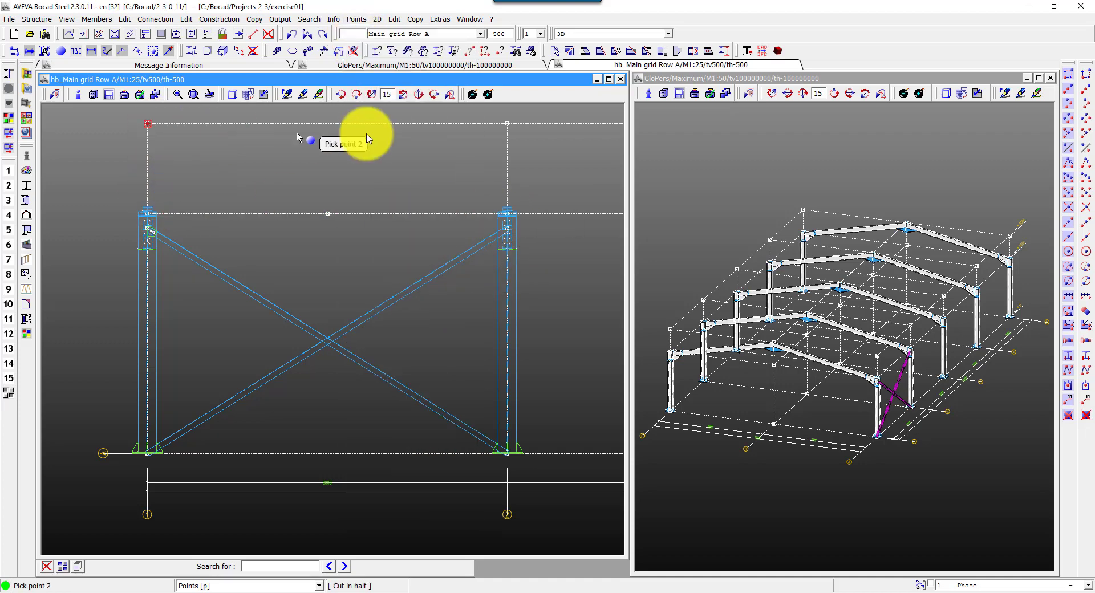
pyautogui.click(511, 135)
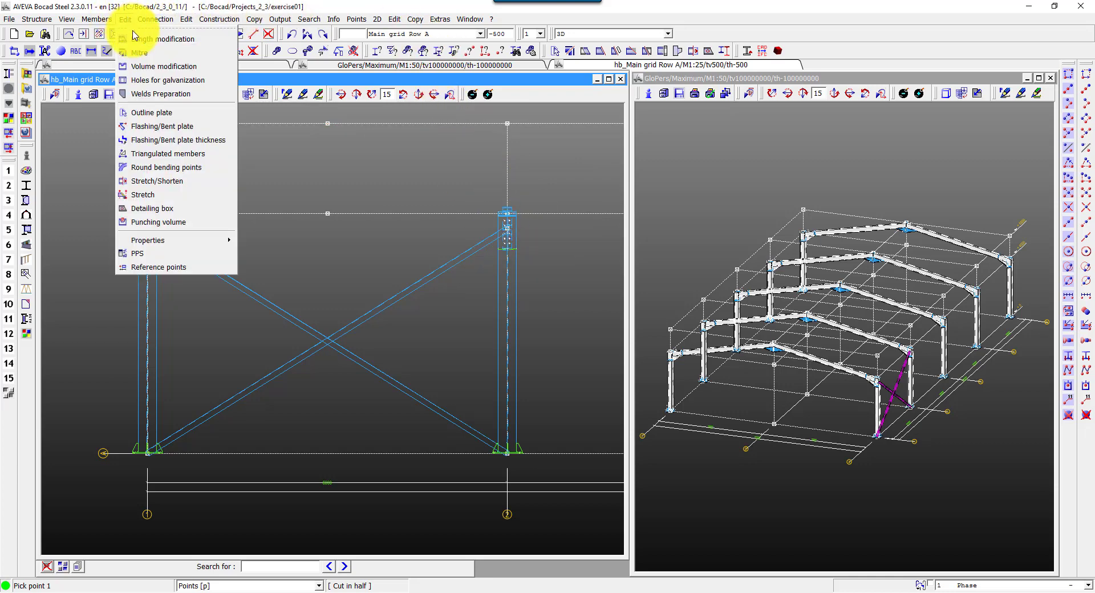
# Step: Adapt the first cross-brace end to fit against its column base plate
pyautogui.click(138, 41)
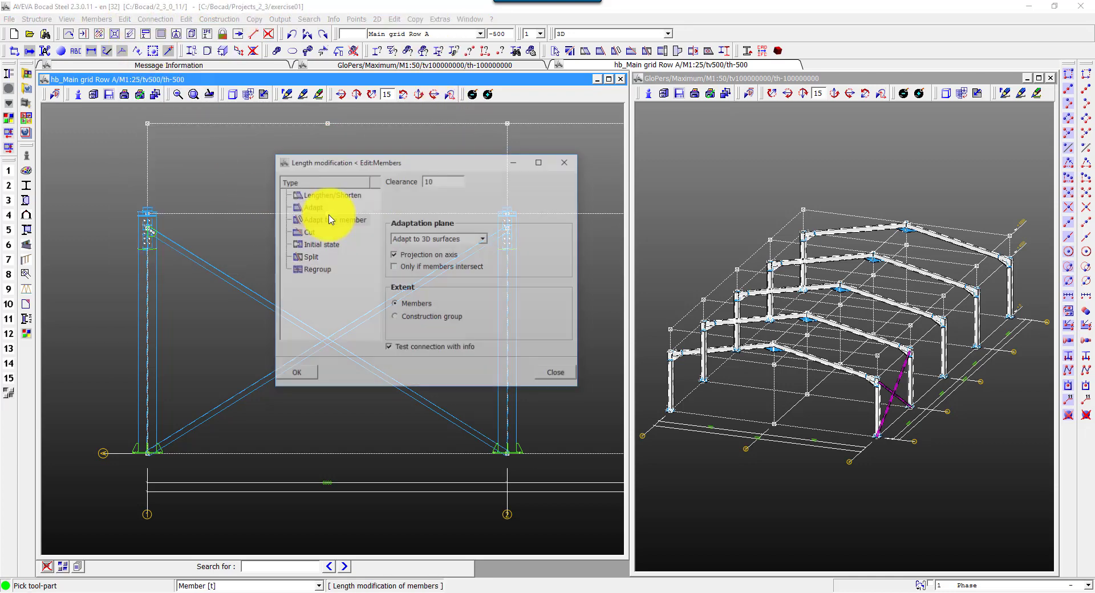
pyautogui.click(298, 375)
pyautogui.scroll(5, 519, 227)
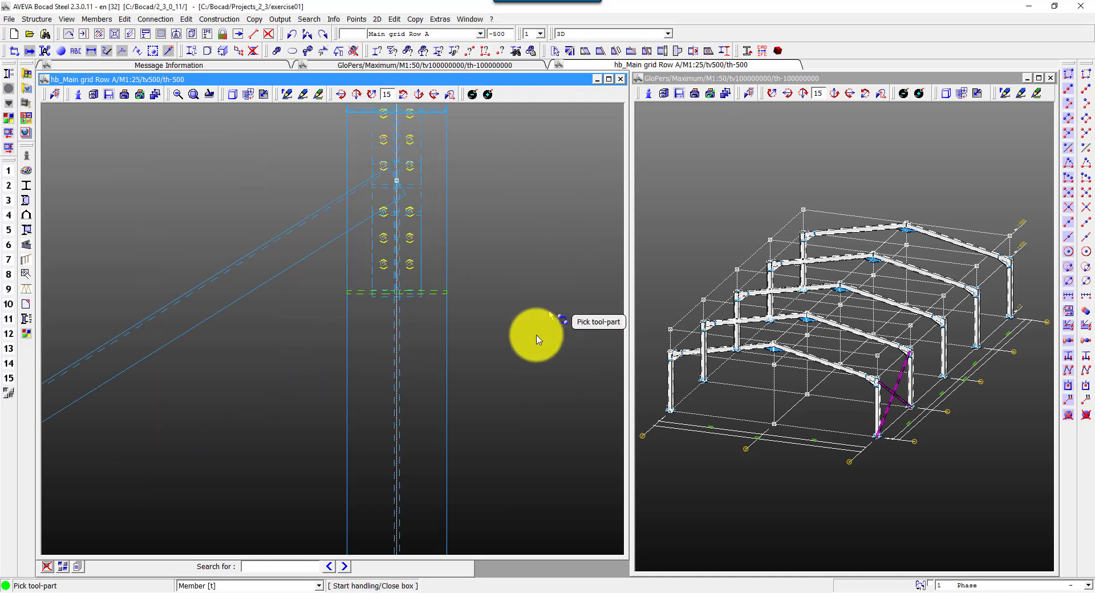
pyautogui.click(266, 267)
pyautogui.scroll(-5, 264, 237)
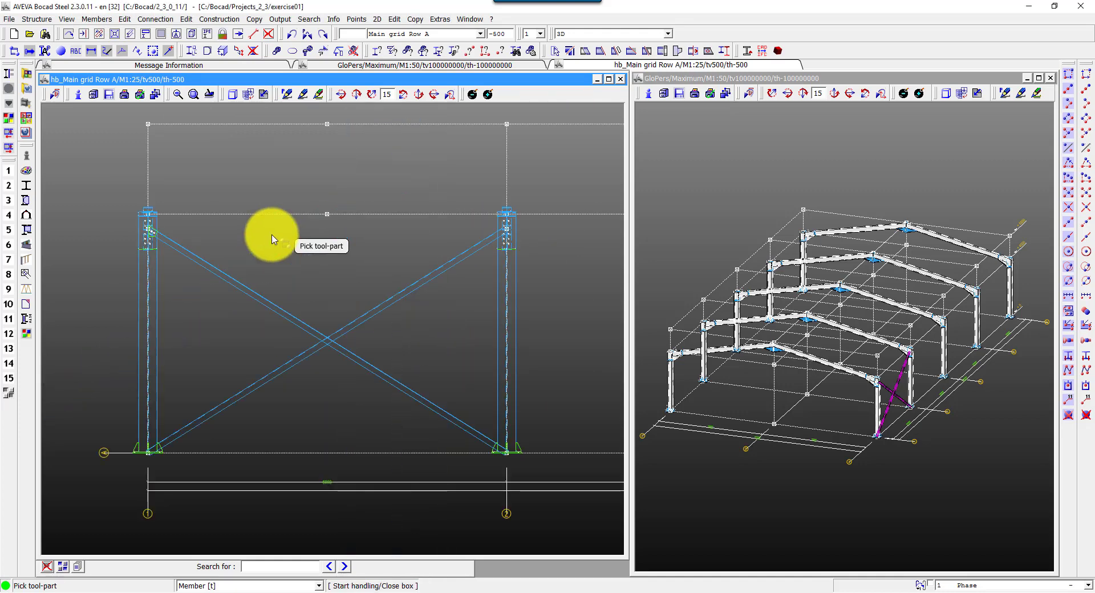
pyautogui.scroll(5, 173, 454)
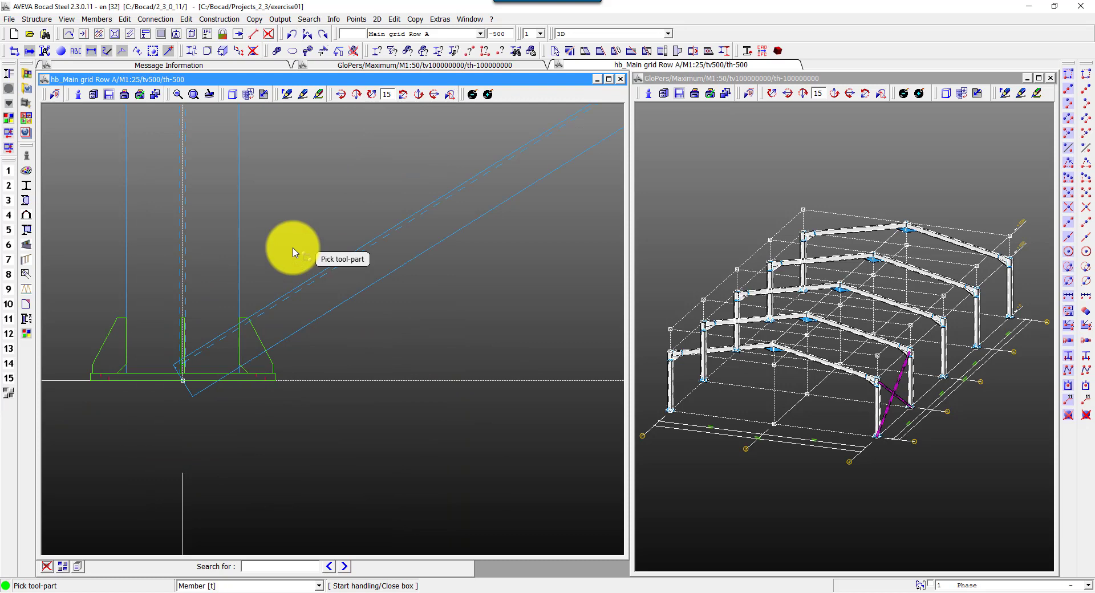
pyautogui.click(276, 368)
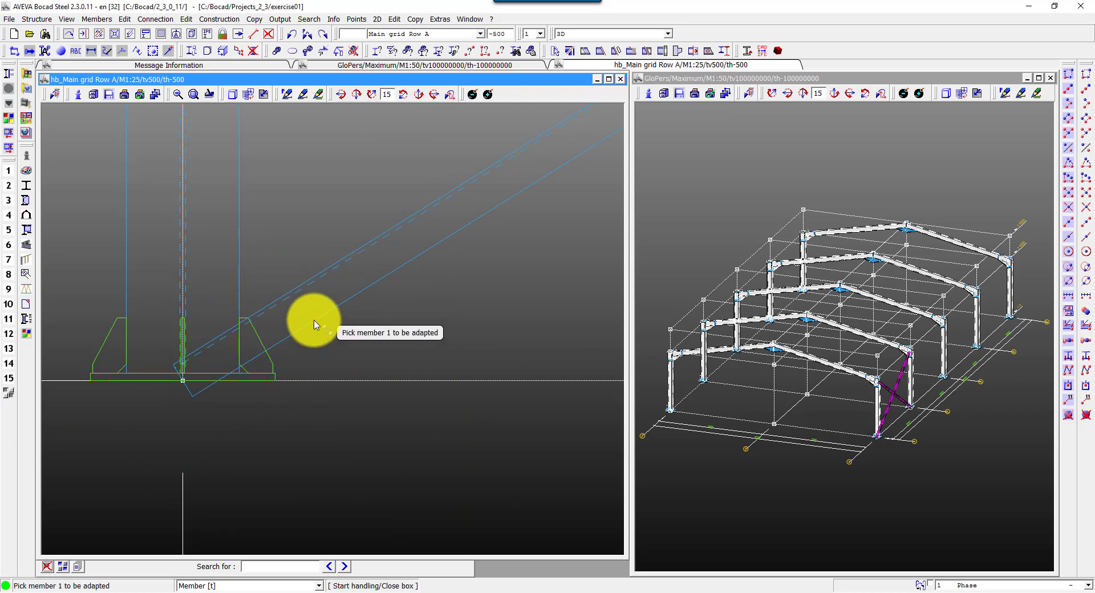
# Step: Trim the remaining brace end against the right column base plate
pyautogui.click(336, 288)
pyautogui.scroll(-5, 347, 271)
pyautogui.scroll(5, 542, 469)
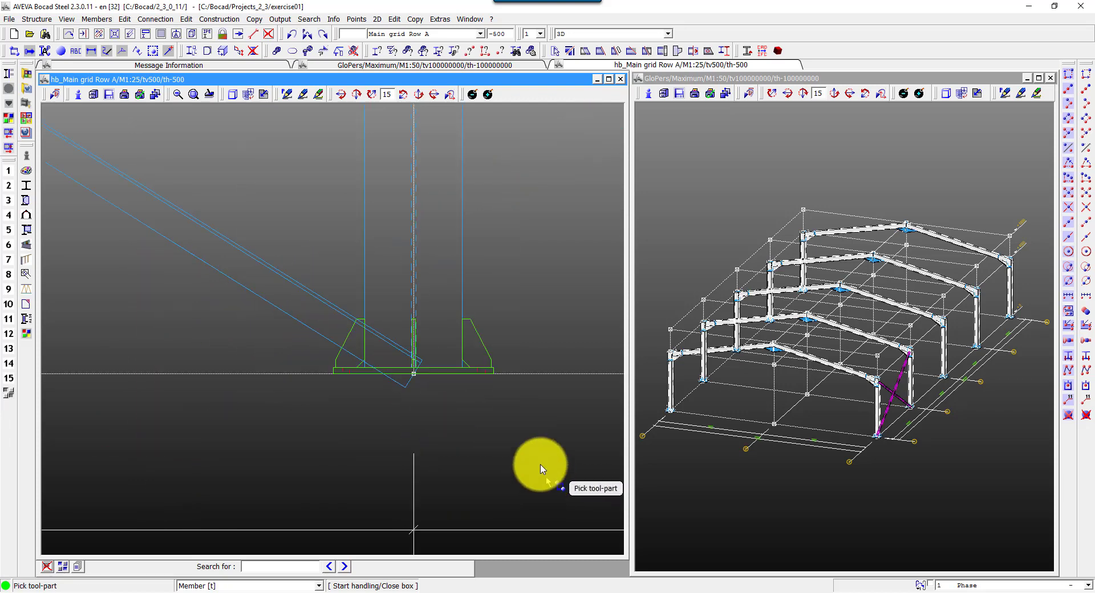
pyautogui.click(354, 376)
pyautogui.click(293, 304)
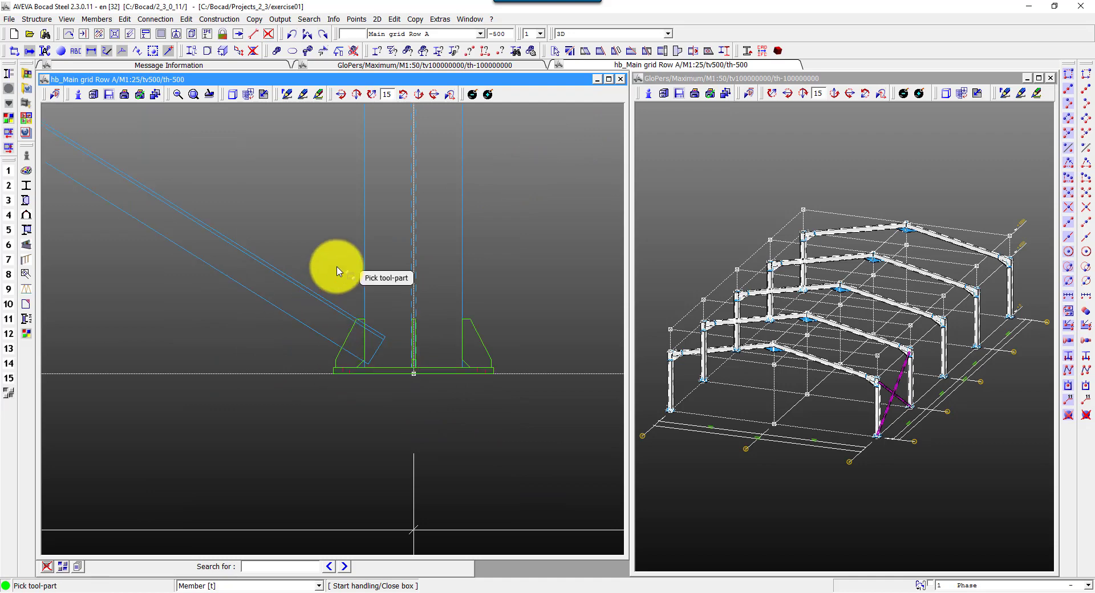
pyautogui.scroll(-5, 329, 260)
pyautogui.scroll(5, 171, 468)
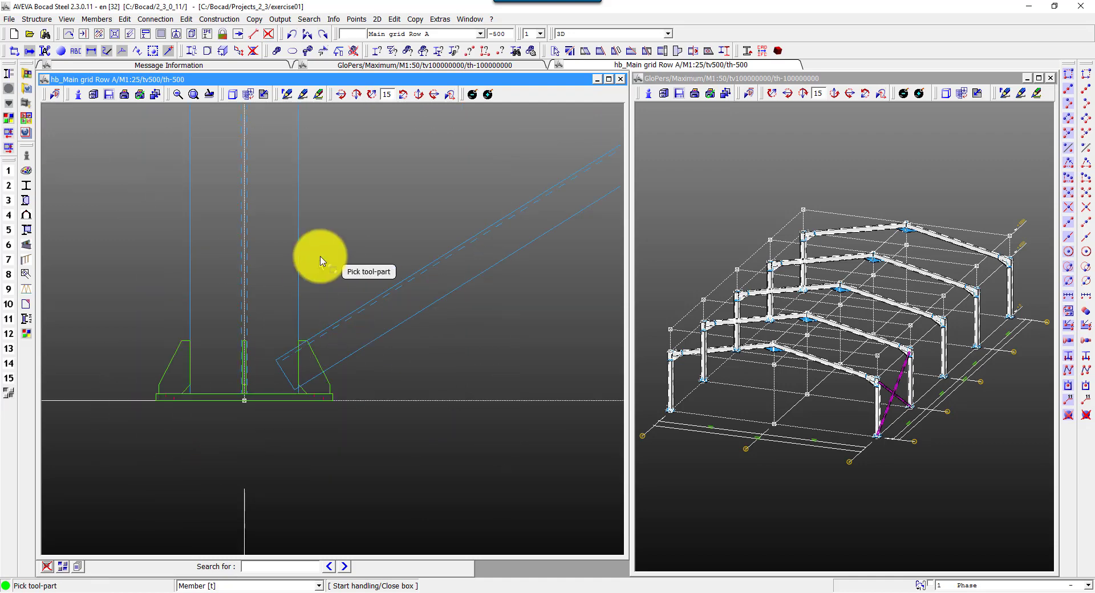
pyautogui.click(106, 23)
# Step: Create a detail section around the column base and zoom into the lower base area
pyautogui.click(109, 208)
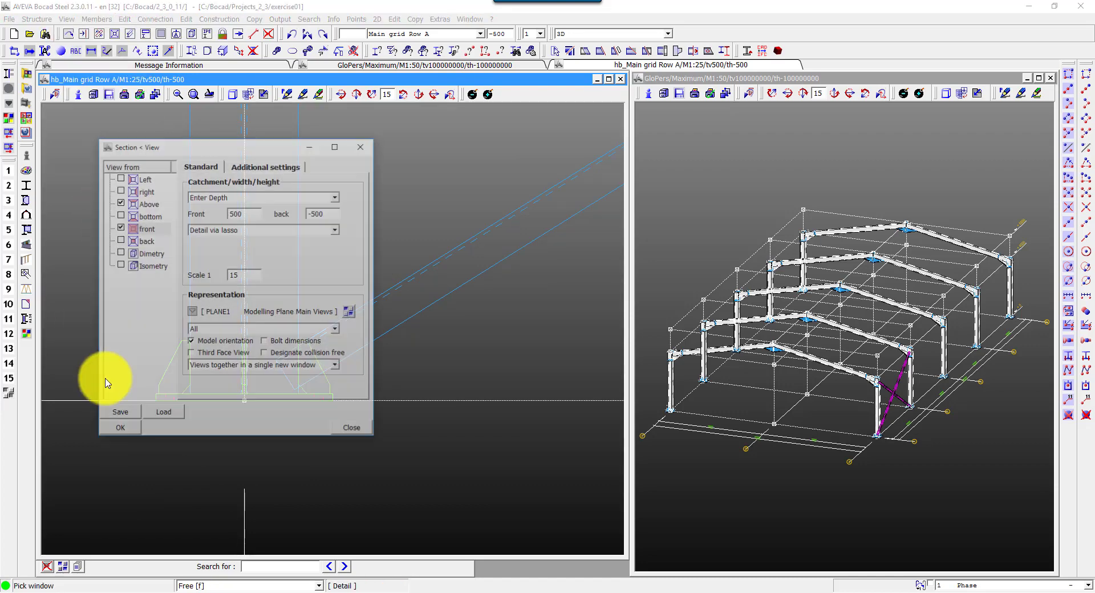
pyautogui.click(120, 427)
pyautogui.click(132, 429)
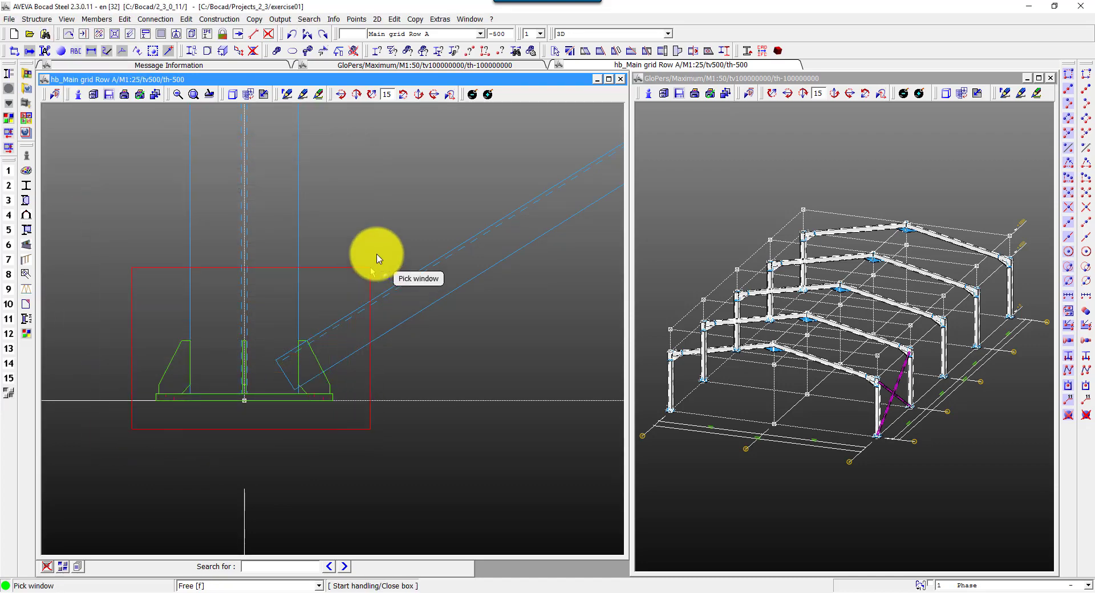
pyautogui.click(371, 266)
pyautogui.click(244, 401)
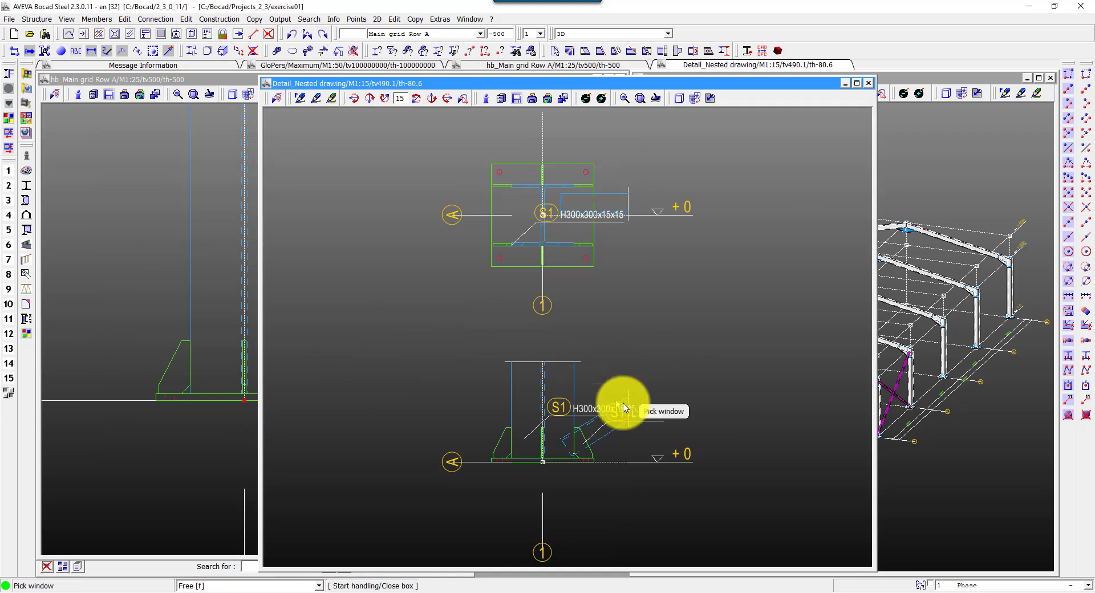
pyautogui.click(507, 381)
pyautogui.click(656, 507)
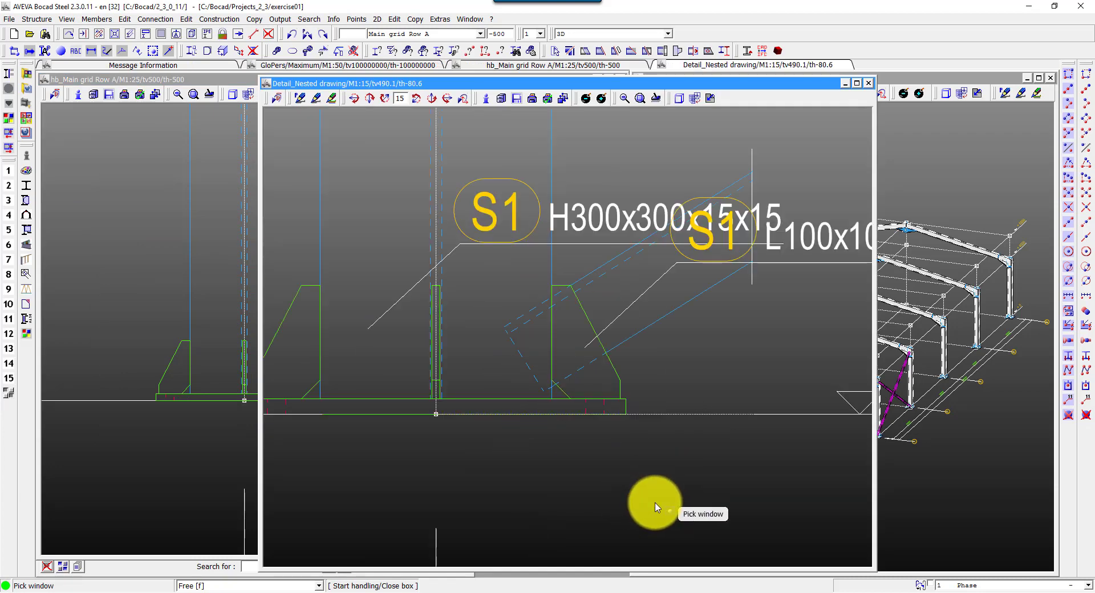
# Step: Add a line-intersection point where the brace edge crosses the second line
pyautogui.click(355, 23)
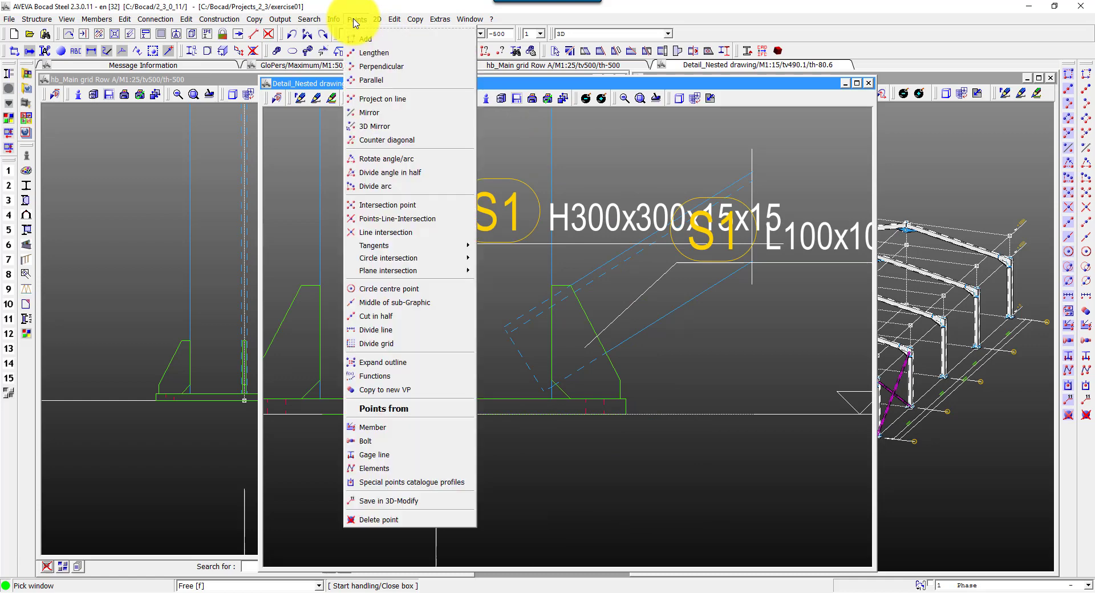
pyautogui.click(378, 260)
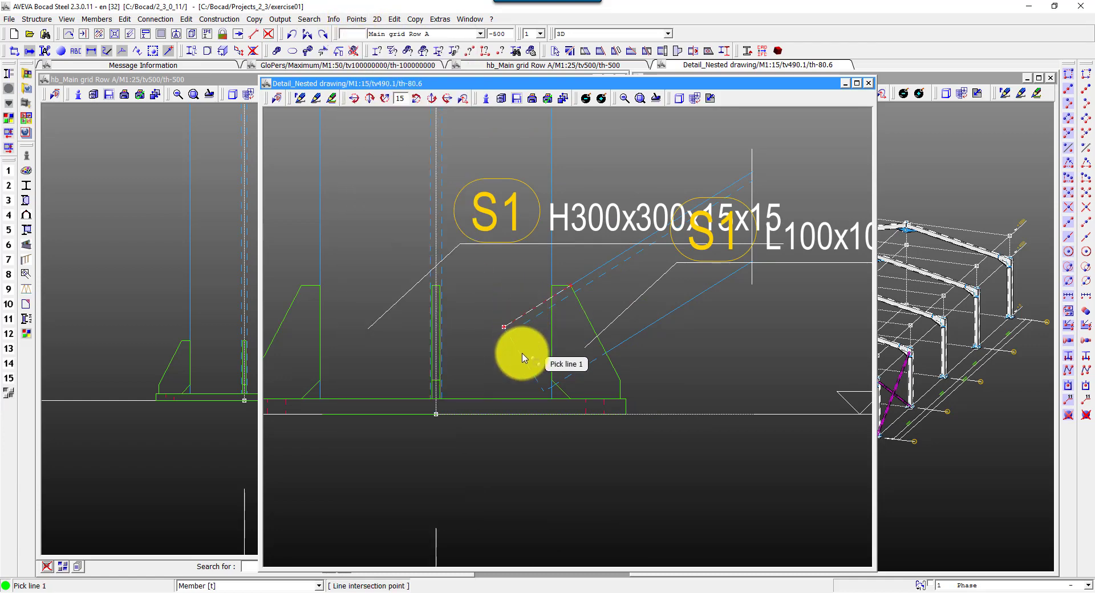
pyautogui.click(522, 359)
pyautogui.click(646, 342)
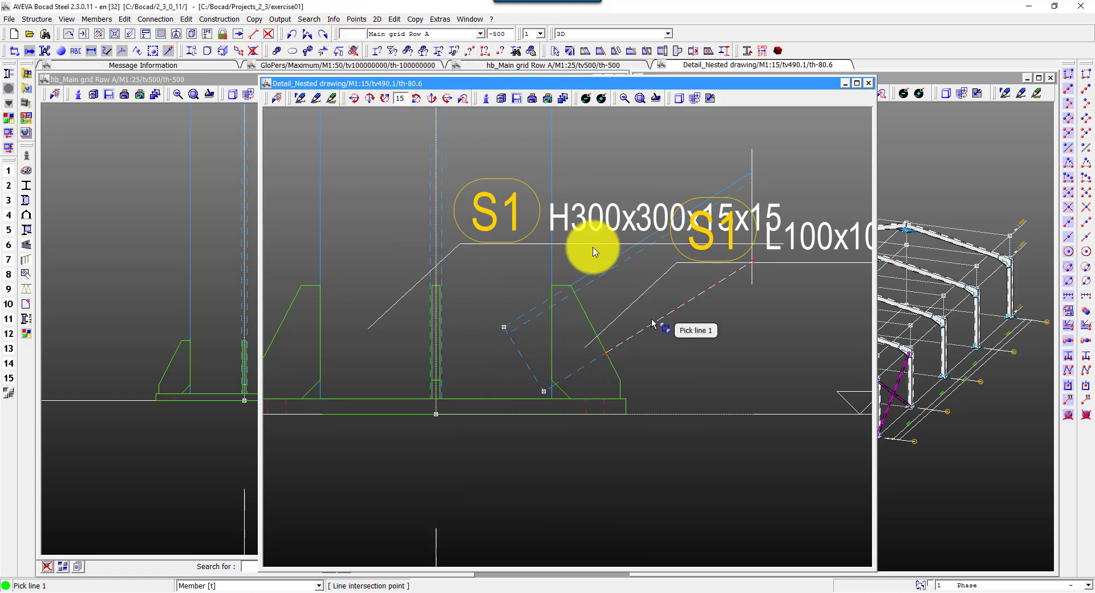
# Step: Construct parallel offset lines along the brace at distance 55
pyautogui.click(356, 18)
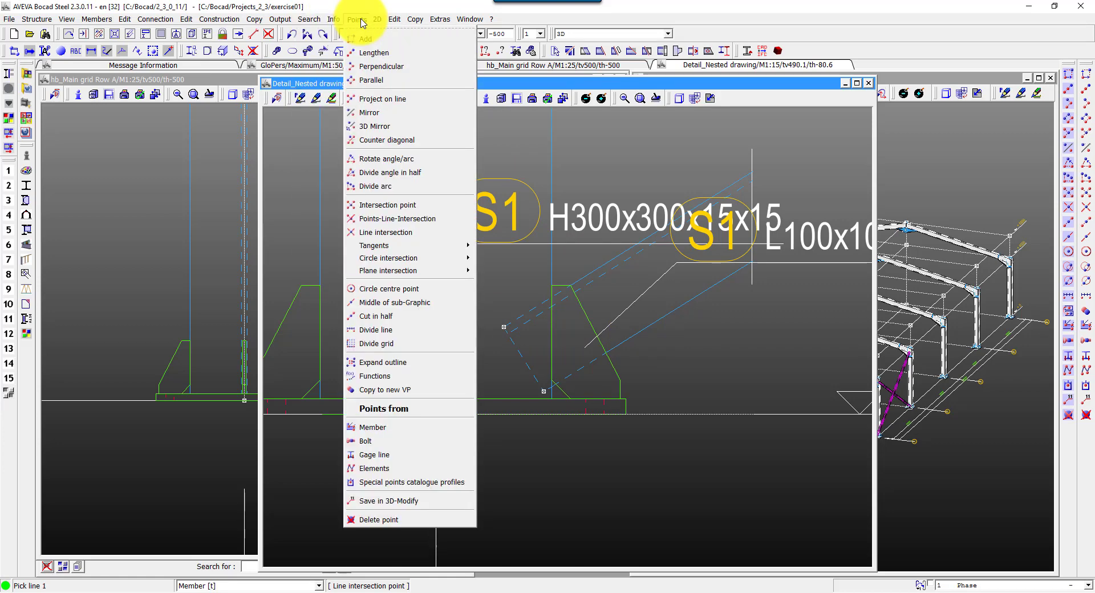
pyautogui.click(371, 63)
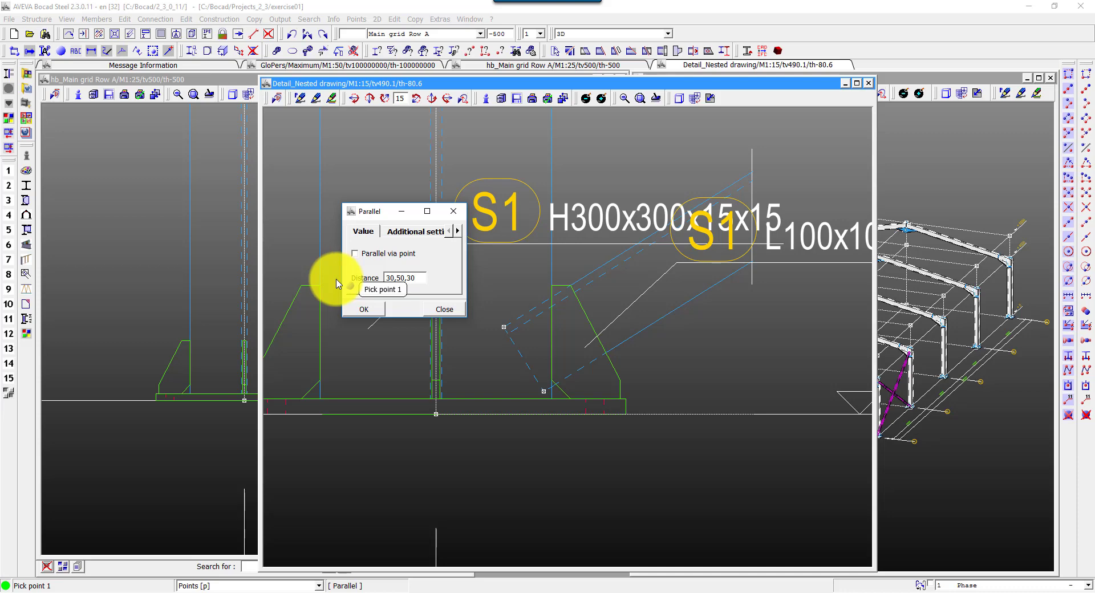
pyautogui.click(354, 310)
pyautogui.click(504, 326)
pyautogui.click(544, 391)
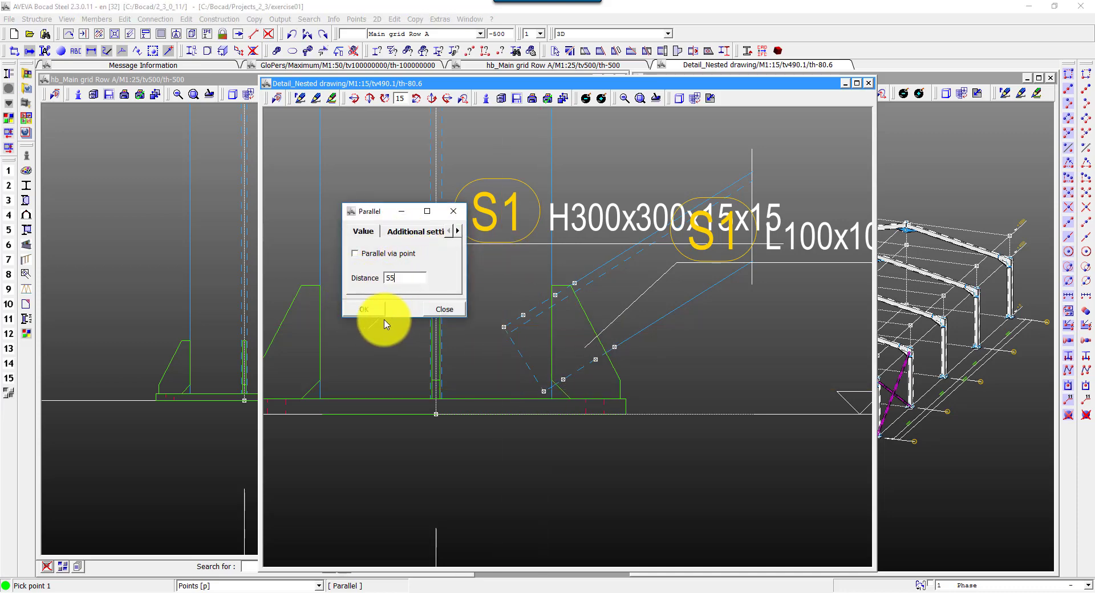
pyautogui.click(439, 311)
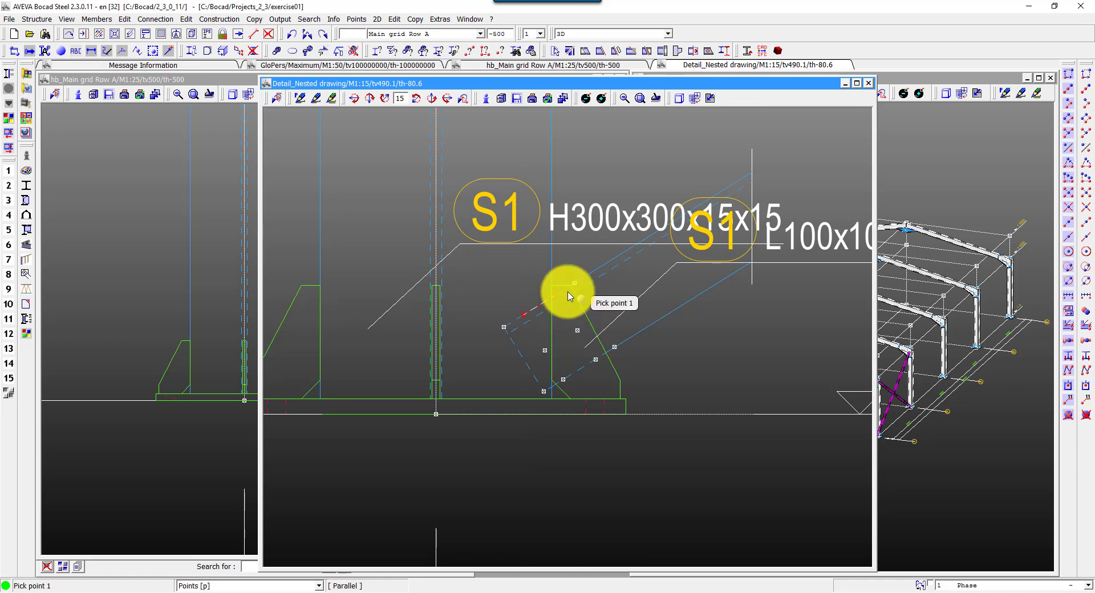
# Step: Project two points onto the line to mark the gusset plate corner
pyautogui.click(356, 19)
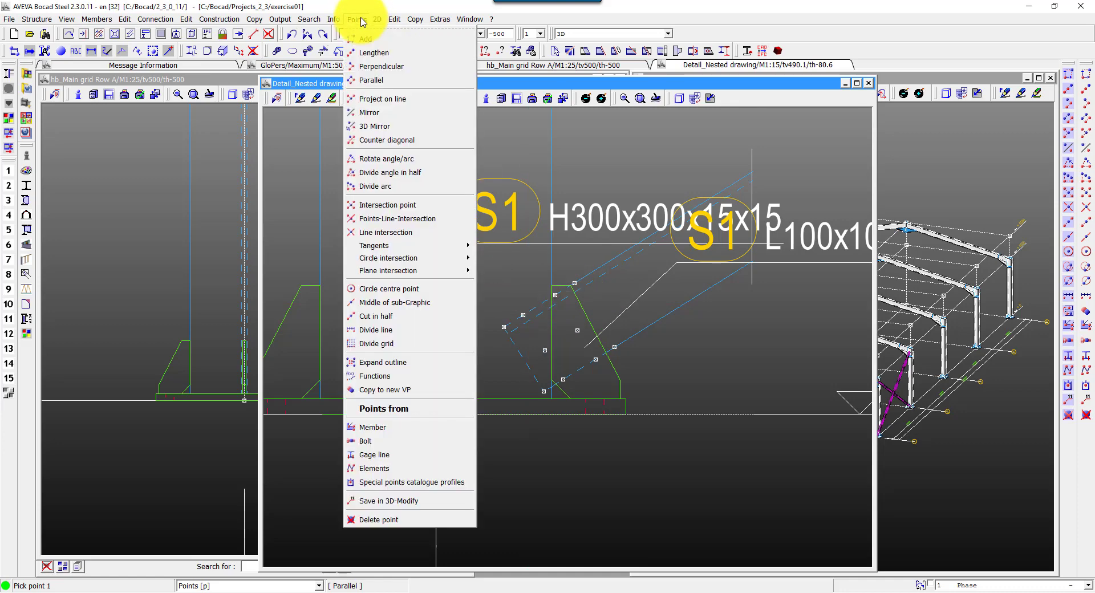
pyautogui.click(386, 101)
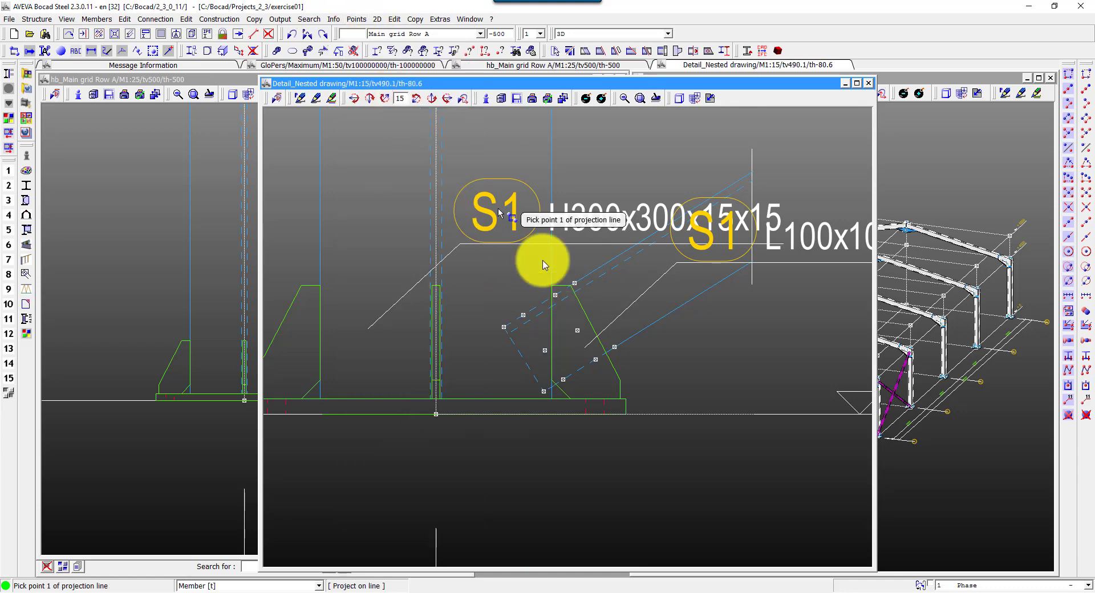
pyautogui.click(483, 398)
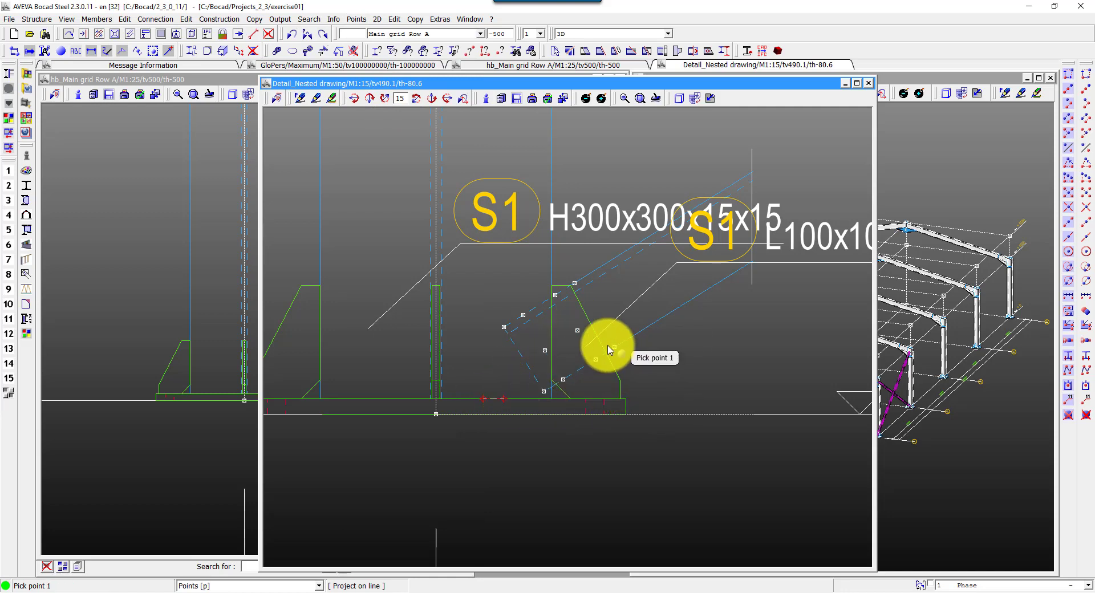
pyautogui.click(639, 359)
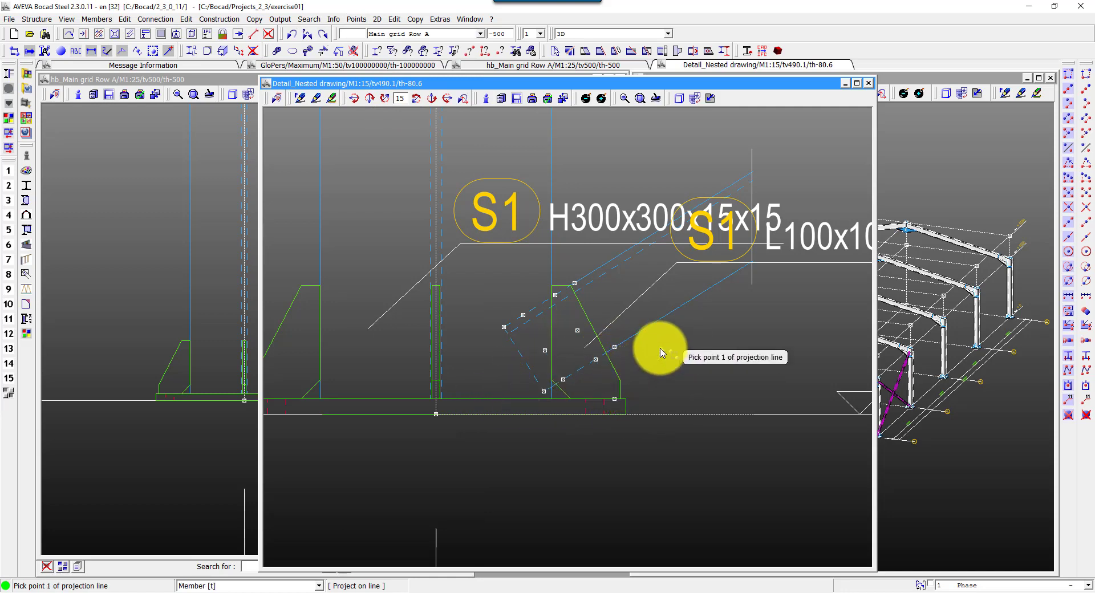
pyautogui.click(441, 214)
pyautogui.click(441, 232)
pyautogui.click(573, 281)
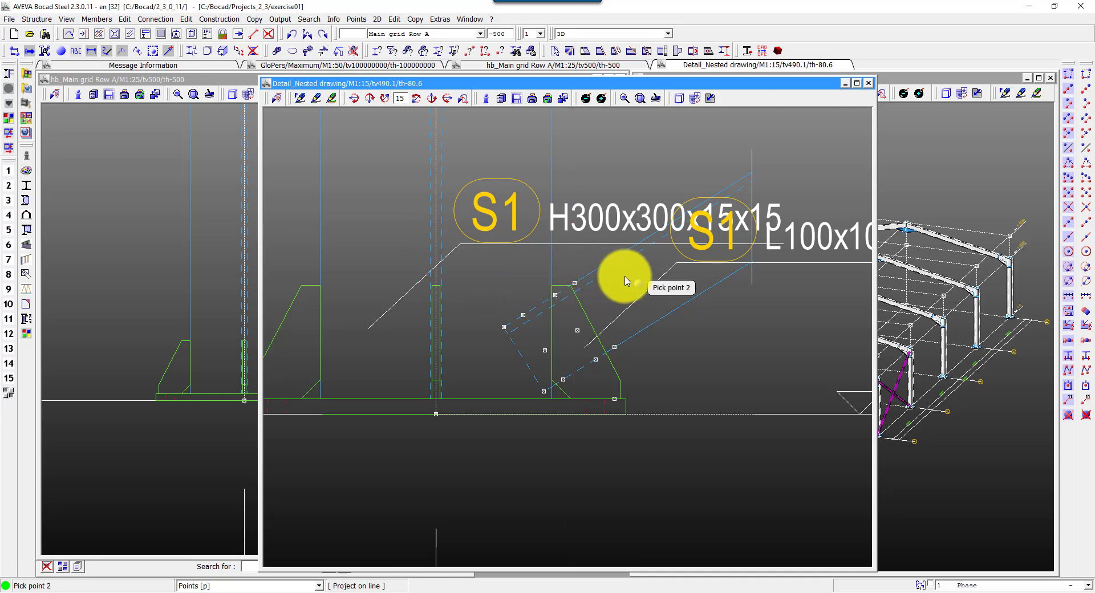
pyautogui.click(99, 23)
pyautogui.click(114, 69)
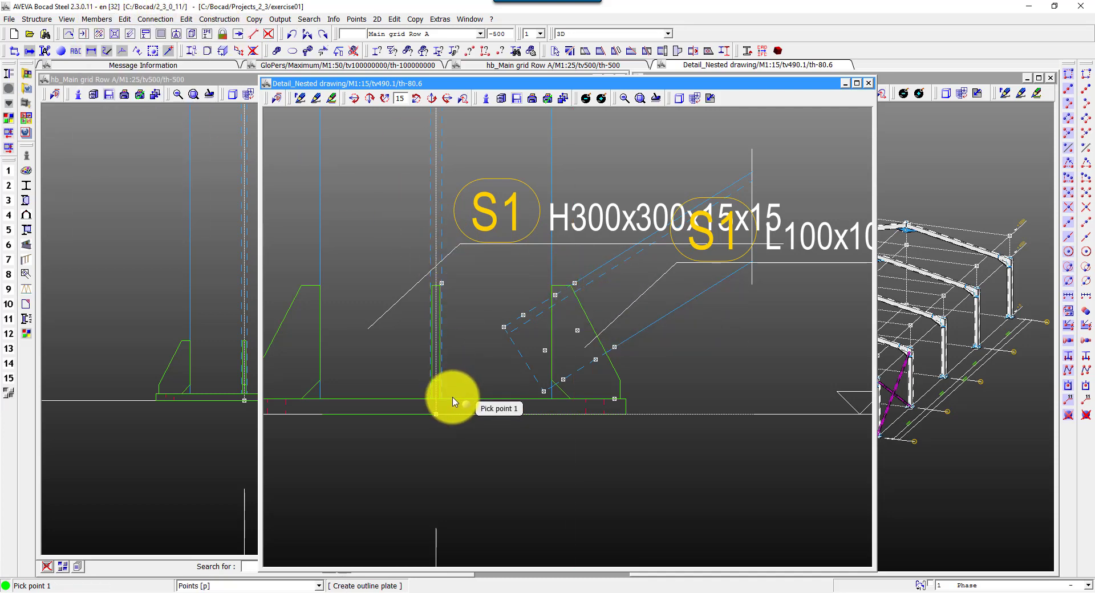
# Step: Draw the base gusset outline plate through four corners from the column flange to the brace end
pyautogui.click(348, 19)
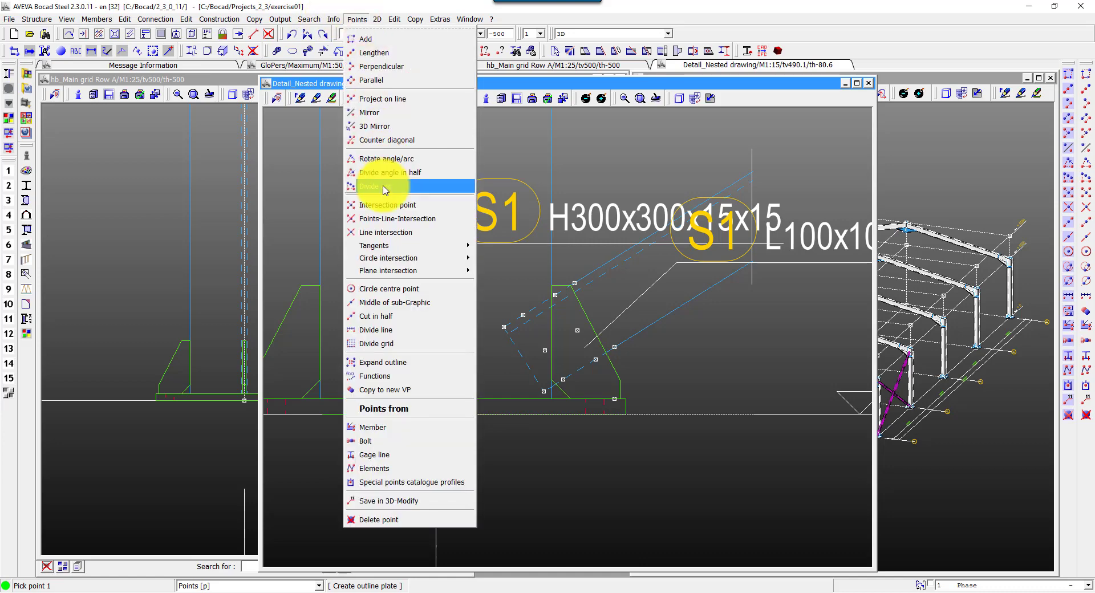
pyautogui.click(392, 226)
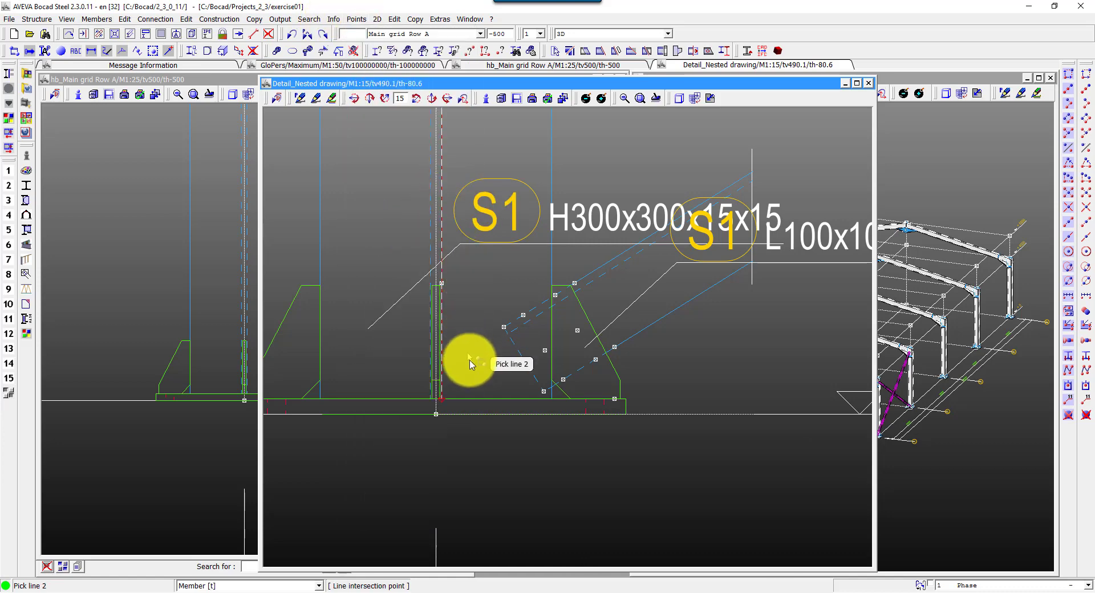
pyautogui.click(477, 397)
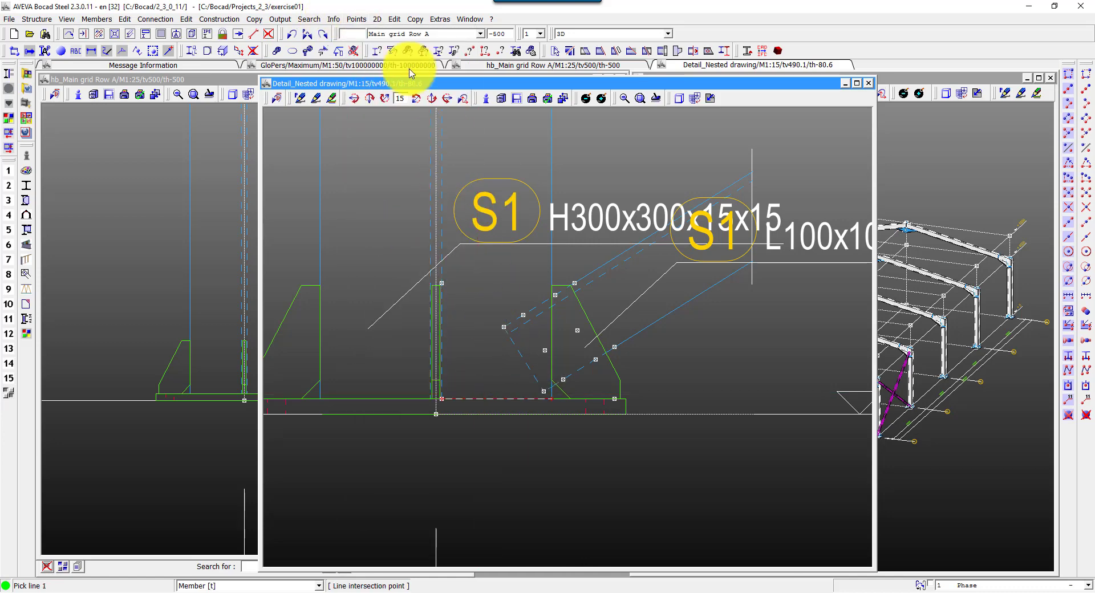
pyautogui.click(97, 18)
pyautogui.click(172, 68)
pyautogui.click(445, 399)
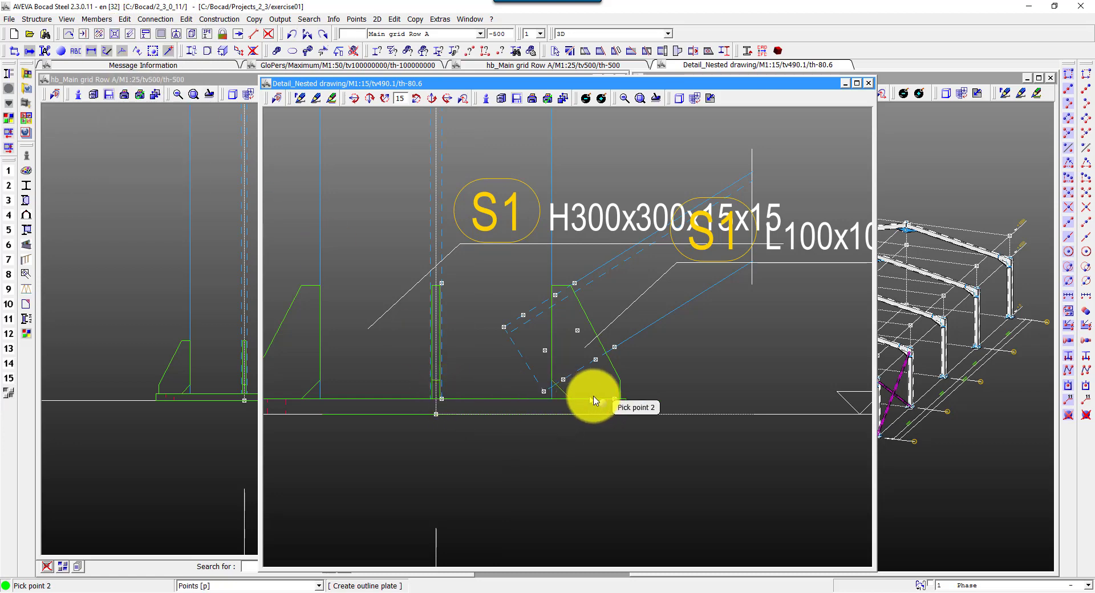
pyautogui.click(615, 398)
pyautogui.click(614, 347)
pyautogui.click(575, 283)
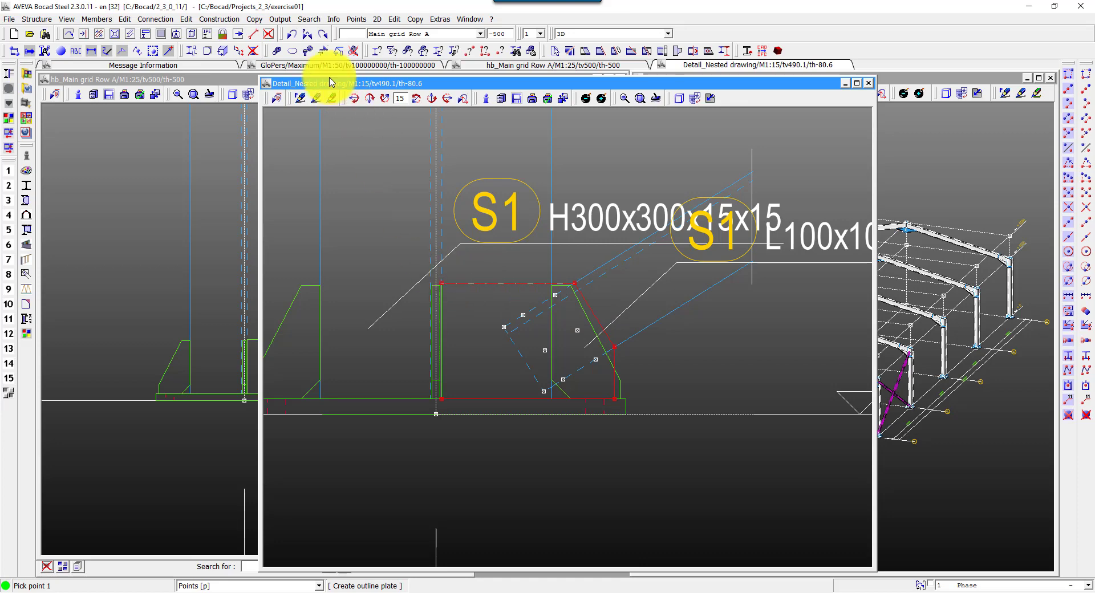
# Step: Bolt the angle brace to the gusset with two M16x45 bolts
pyautogui.click(153, 23)
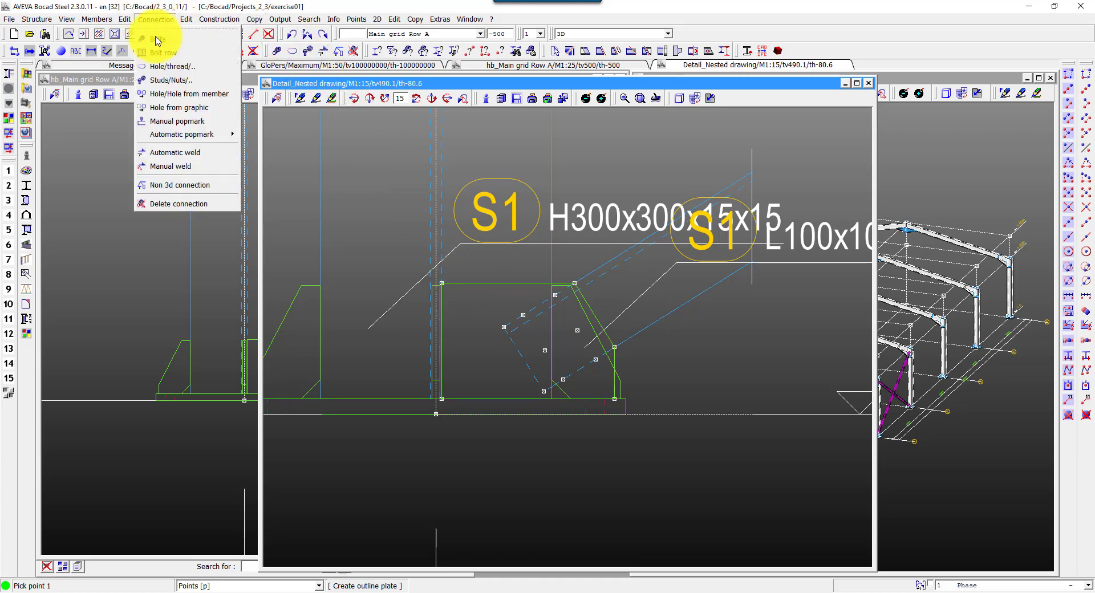
pyautogui.click(158, 38)
pyautogui.click(545, 350)
pyautogui.click(577, 330)
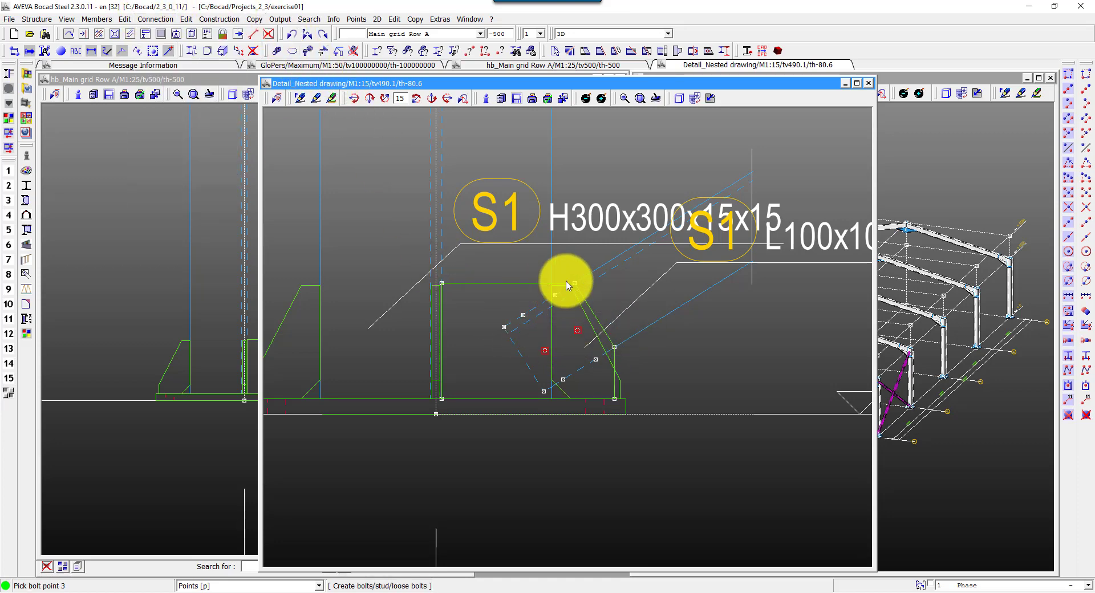
pyautogui.click(571, 280)
pyautogui.click(503, 282)
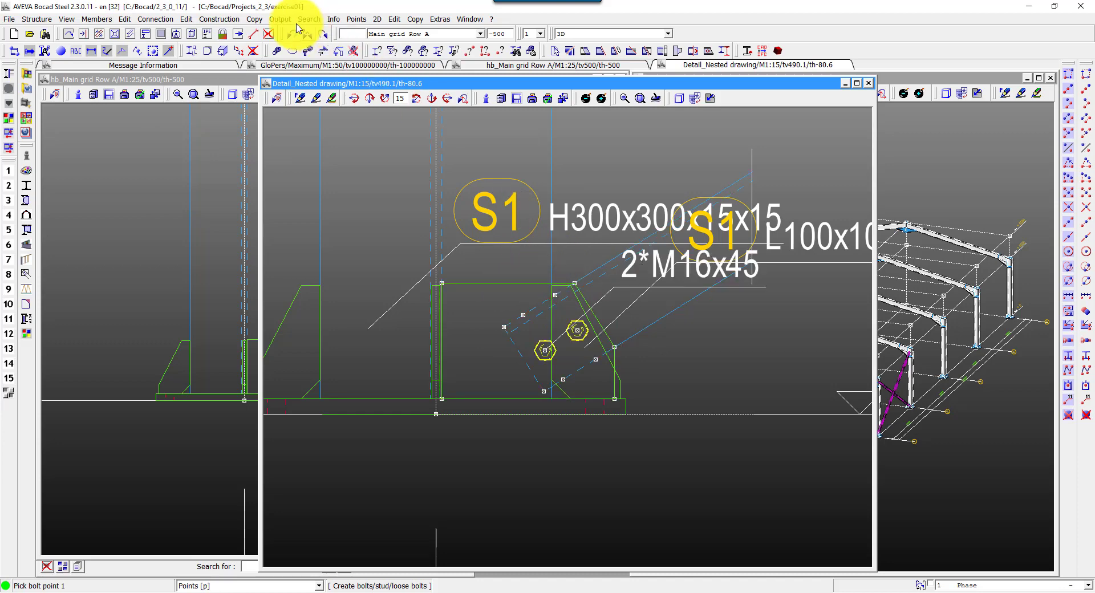
# Step: Automatically weld the gusset plate to the base and to the column with size-6 welds
pyautogui.click(154, 22)
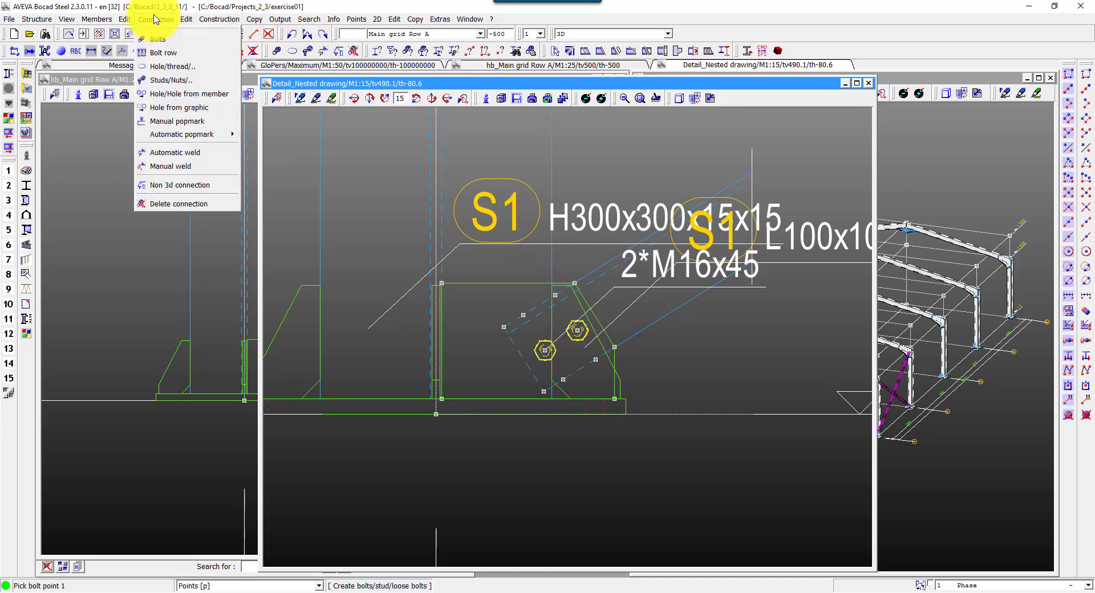
pyautogui.click(216, 153)
pyautogui.click(493, 286)
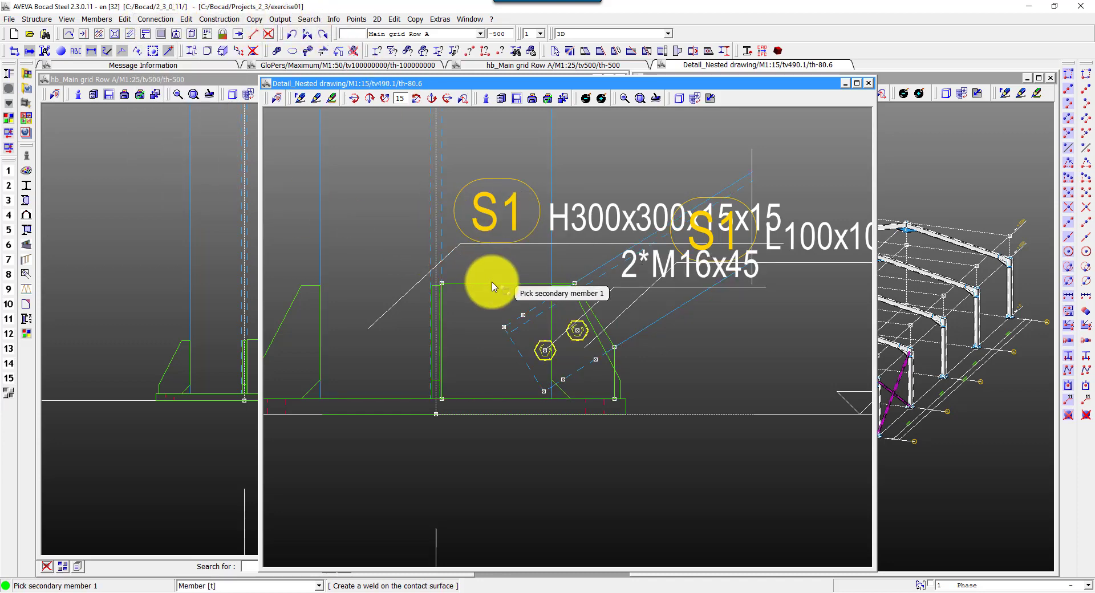
pyautogui.click(493, 285)
pyautogui.click(563, 422)
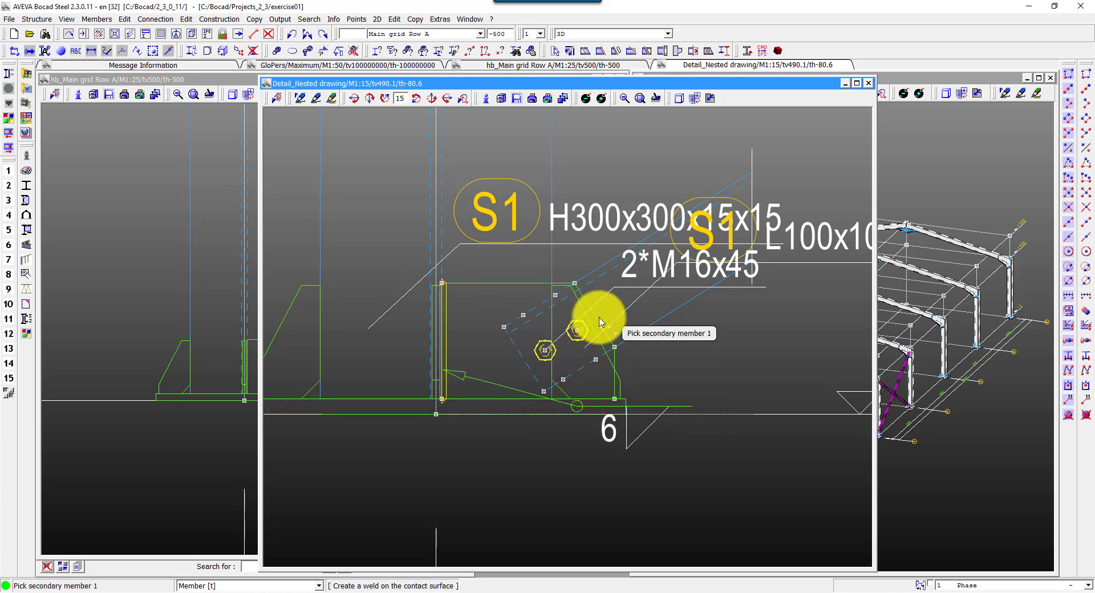
pyautogui.click(599, 322)
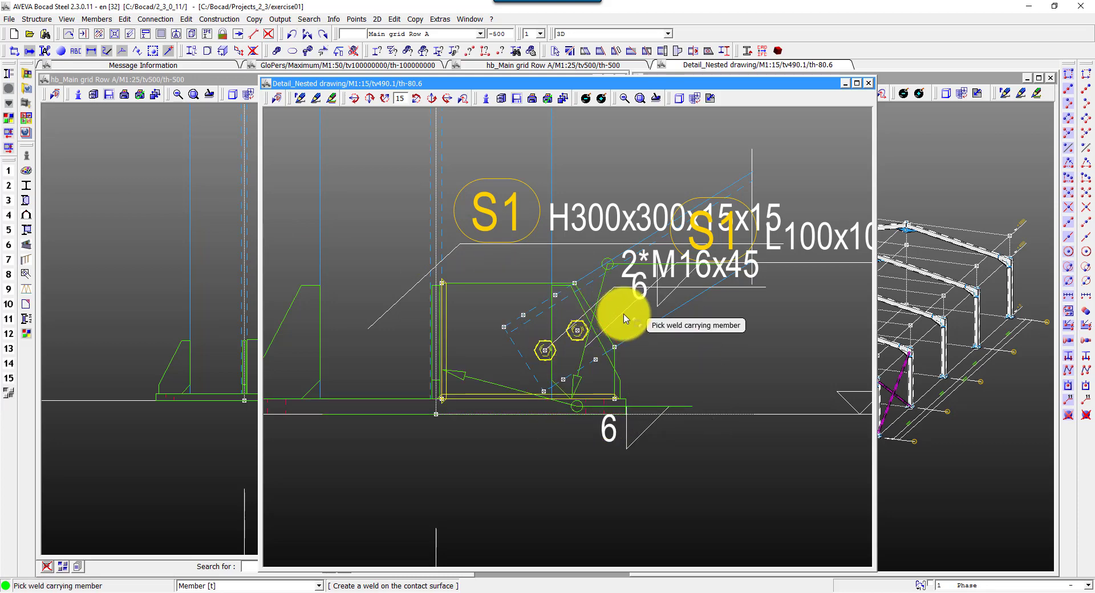
# Step: Close the nested detail drawing to return to Row A
pyautogui.scroll(-5, 626, 319)
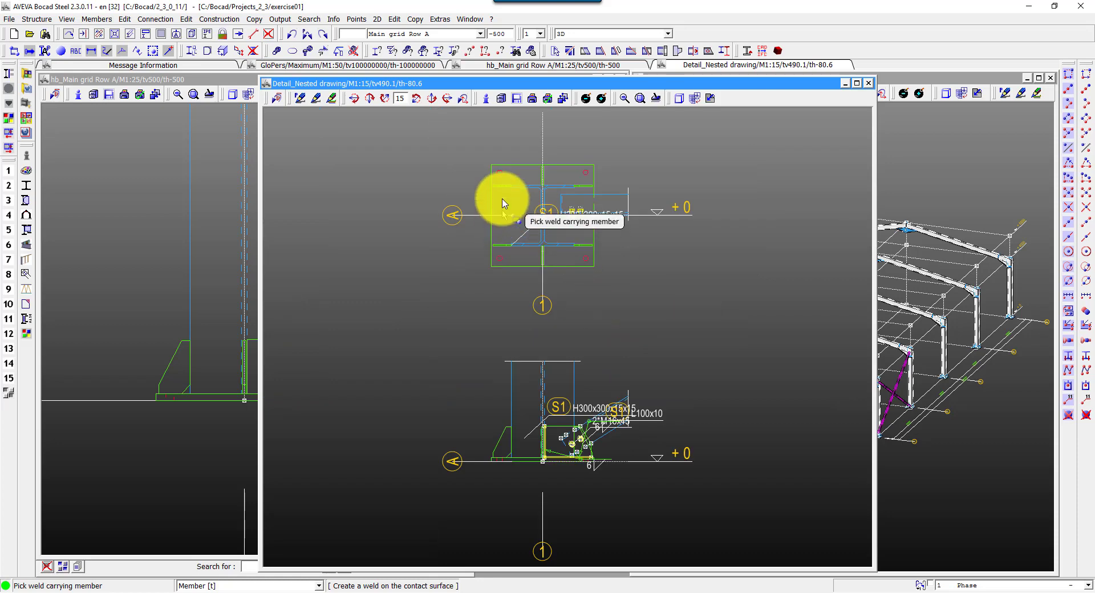
pyautogui.scroll(4, 606, 264)
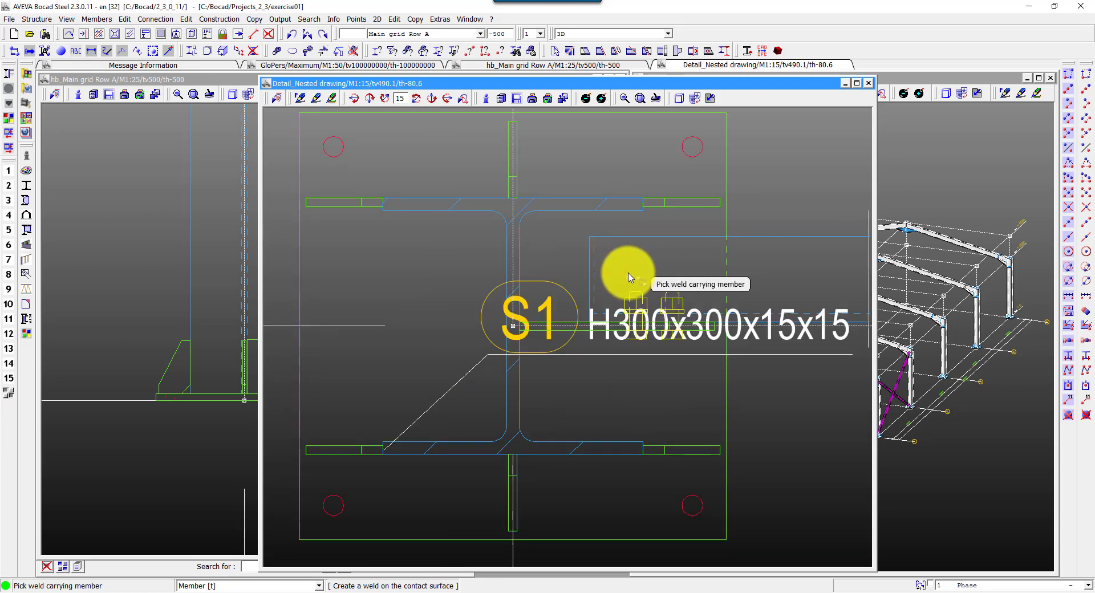
pyautogui.scroll(-3, 629, 278)
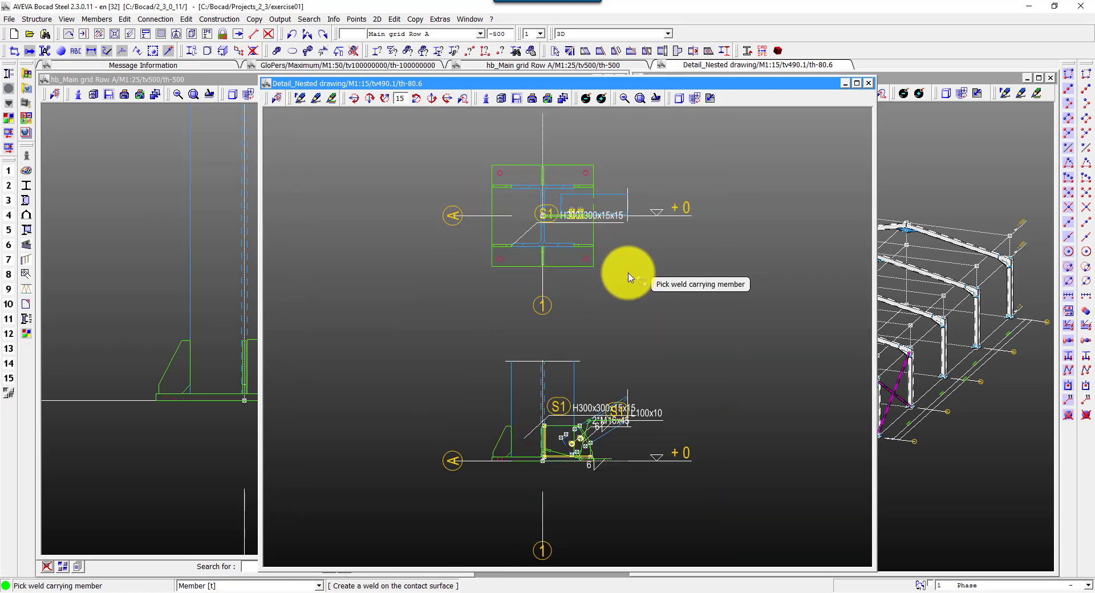
pyautogui.click(869, 86)
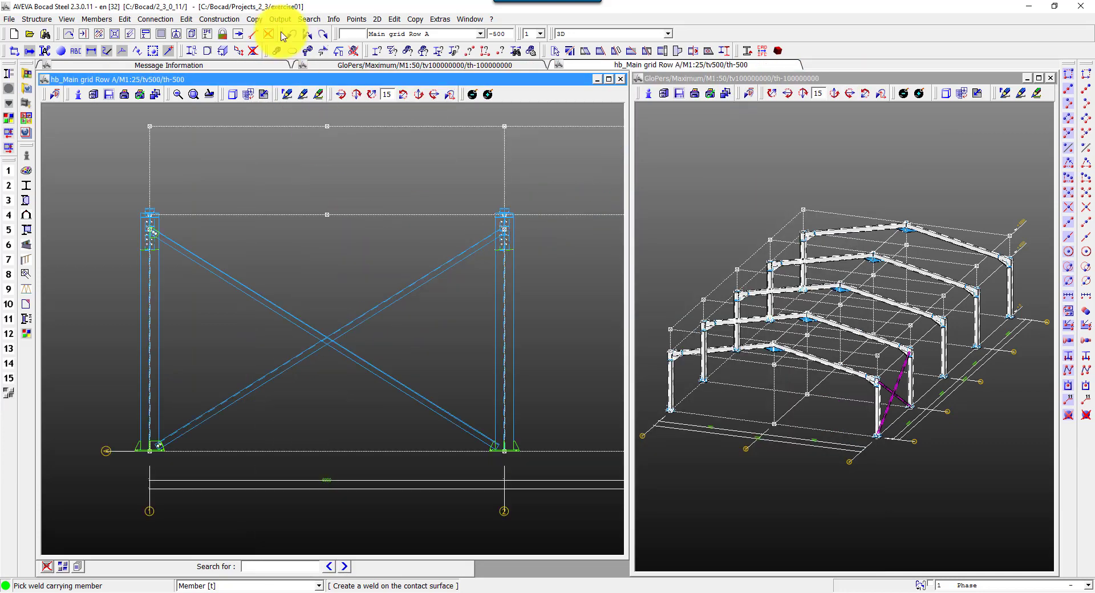
# Step: Mirror the left column's base gusset plate and bolts across a mid-bay plane onto the right column
pyautogui.click(252, 19)
pyautogui.click(275, 138)
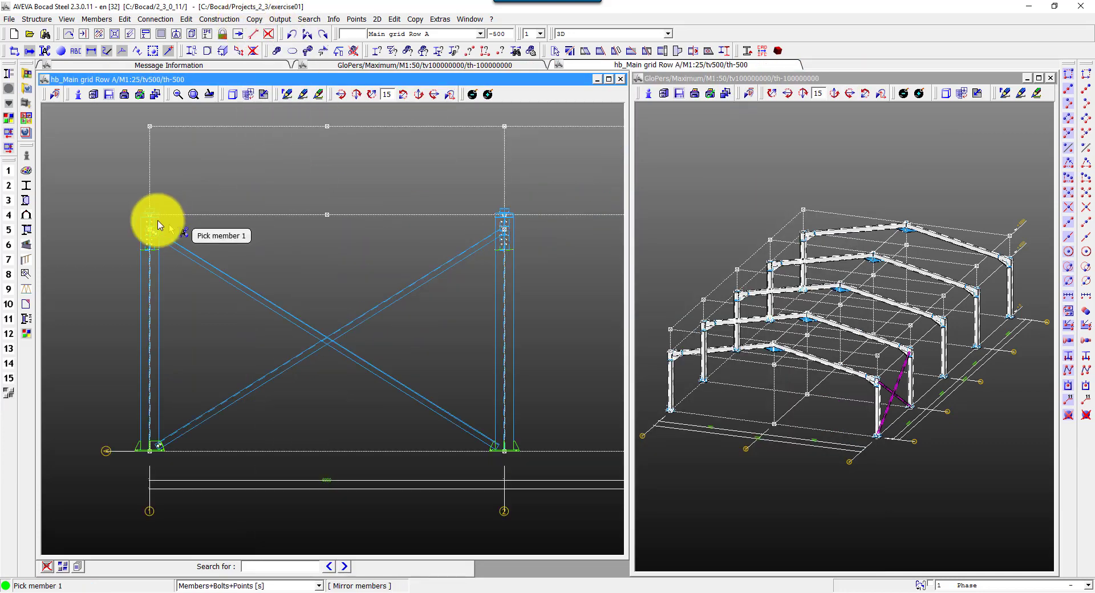
pyautogui.scroll(5, 195, 263)
pyautogui.scroll(-5, 299, 307)
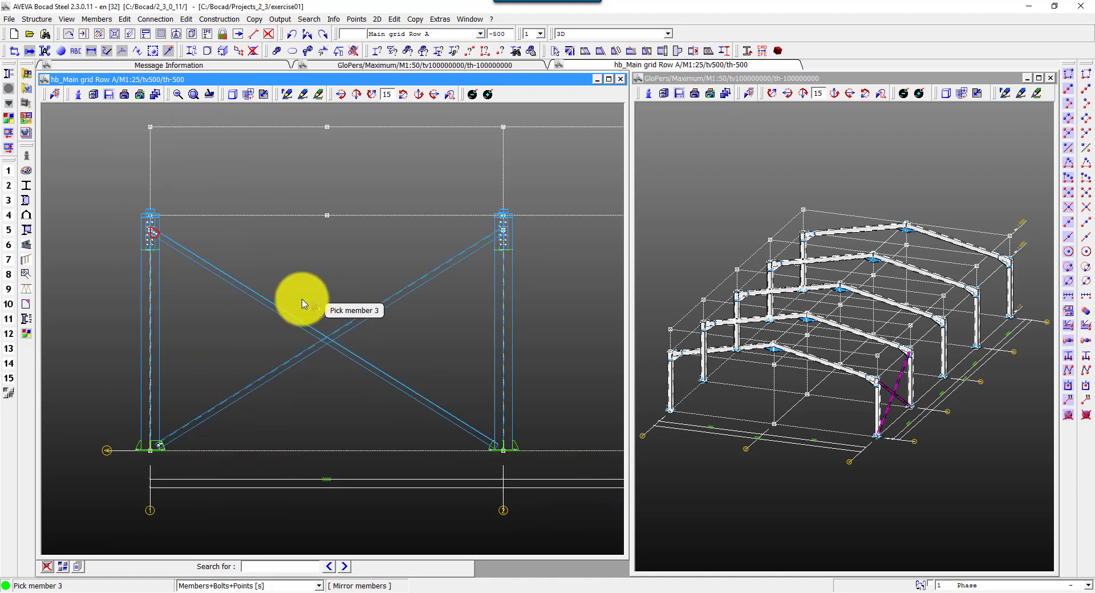
pyautogui.scroll(5, 184, 456)
pyautogui.click(185, 292)
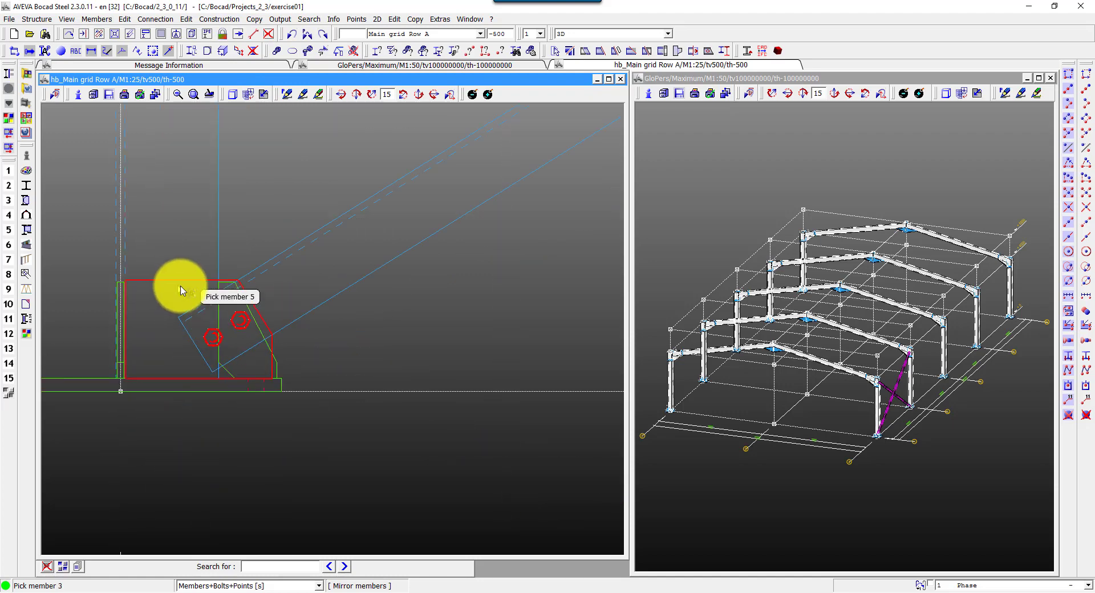
pyautogui.click(232, 291)
pyautogui.scroll(-5, 335, 376)
pyautogui.rightClick(339, 431)
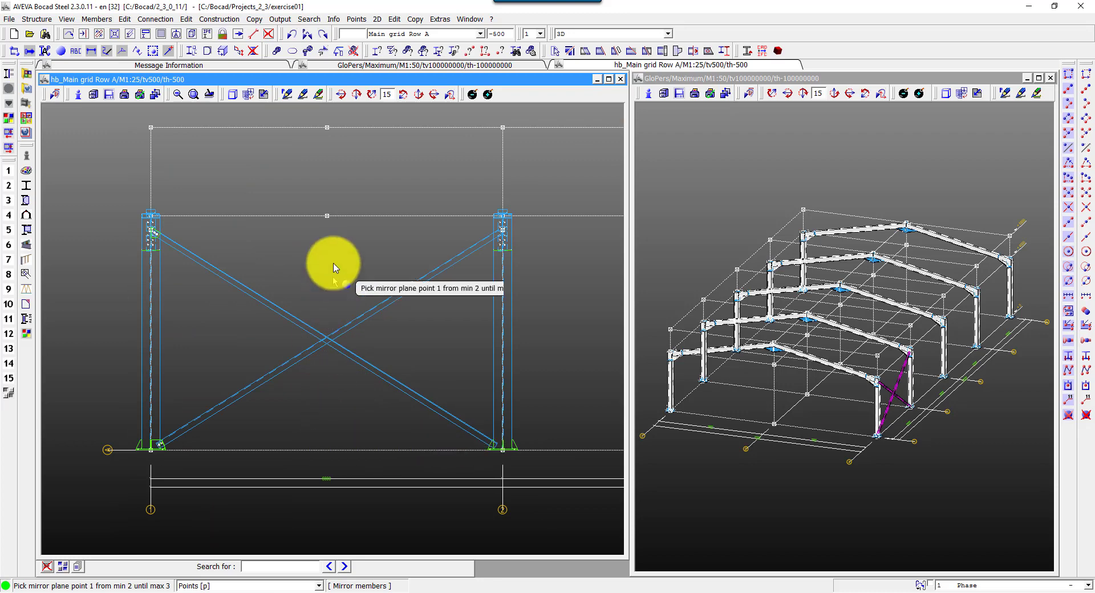
pyautogui.click(327, 215)
pyautogui.click(327, 127)
pyautogui.rightClick(366, 160)
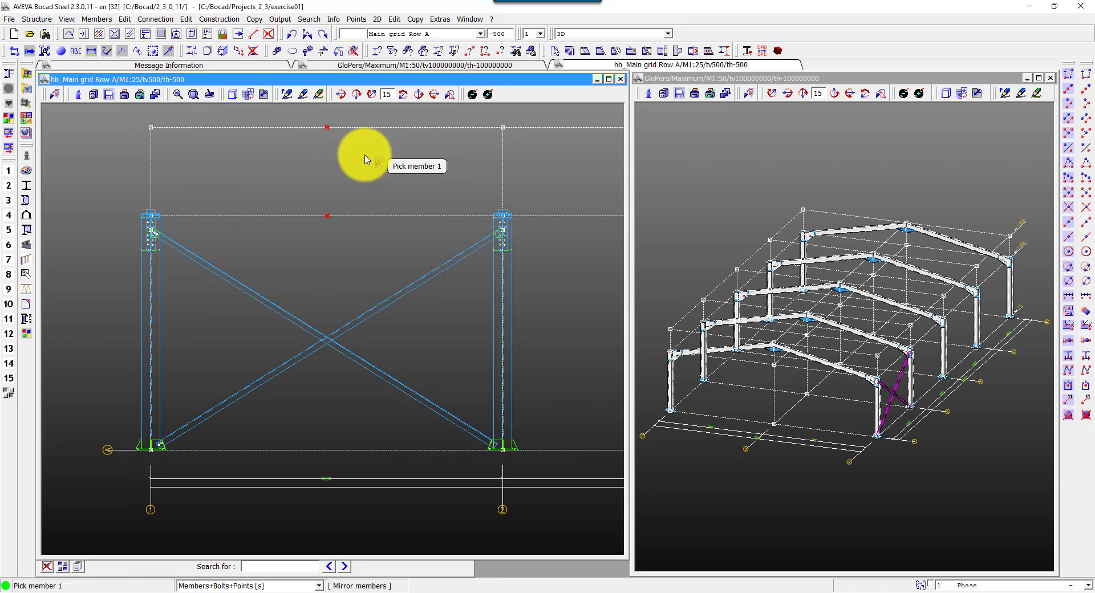
pyautogui.scroll(5, 508, 451)
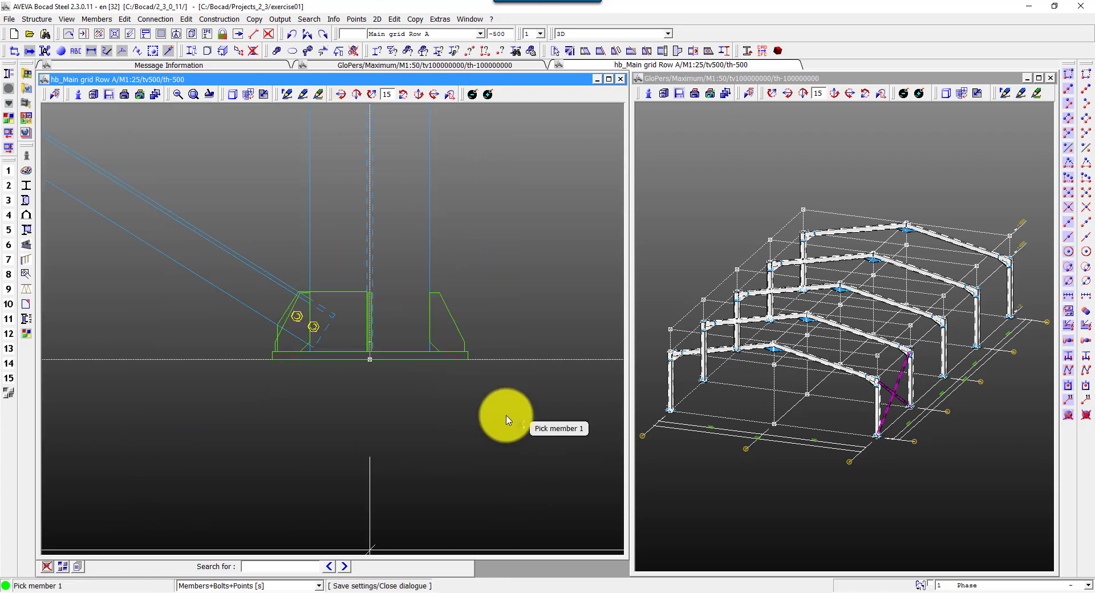
pyautogui.scroll(-5, 505, 418)
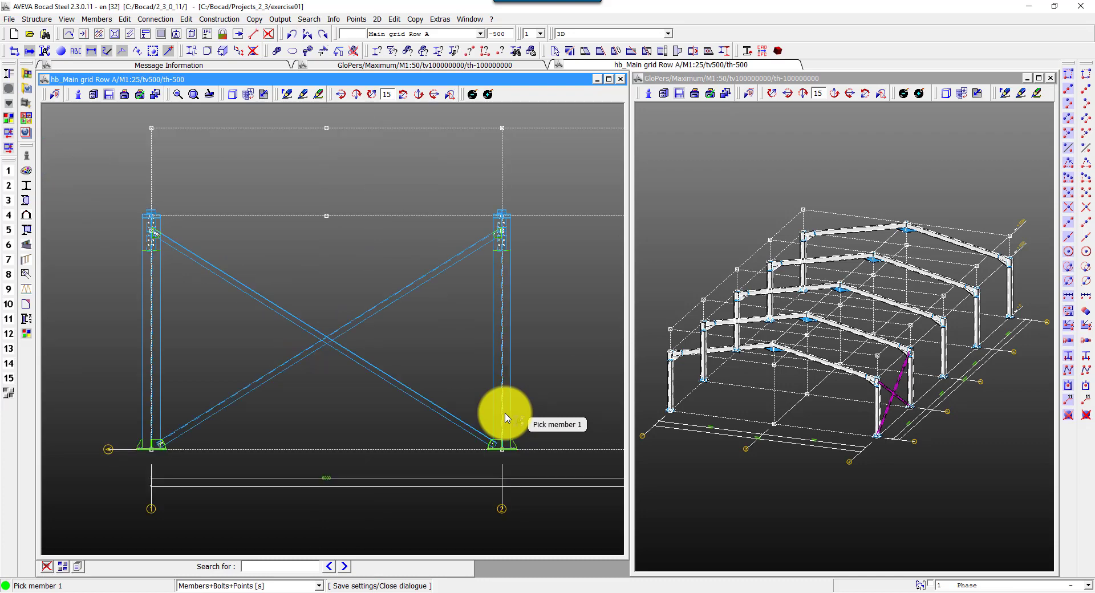
# Step: Select both braces with their column head and base gussets and bolts for mirroring
pyautogui.click(257, 19)
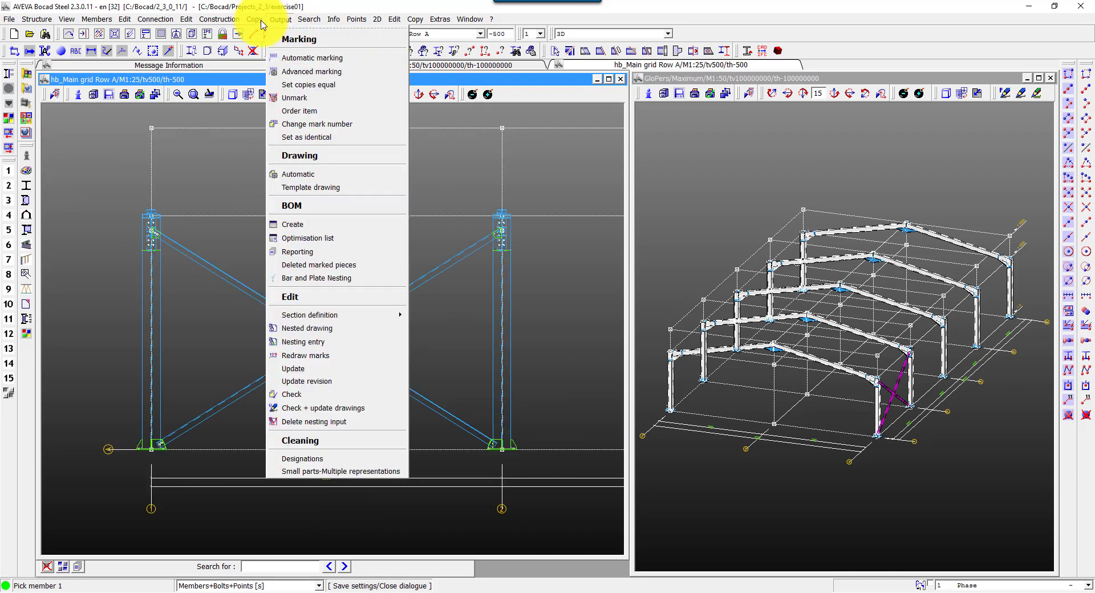
pyautogui.click(264, 131)
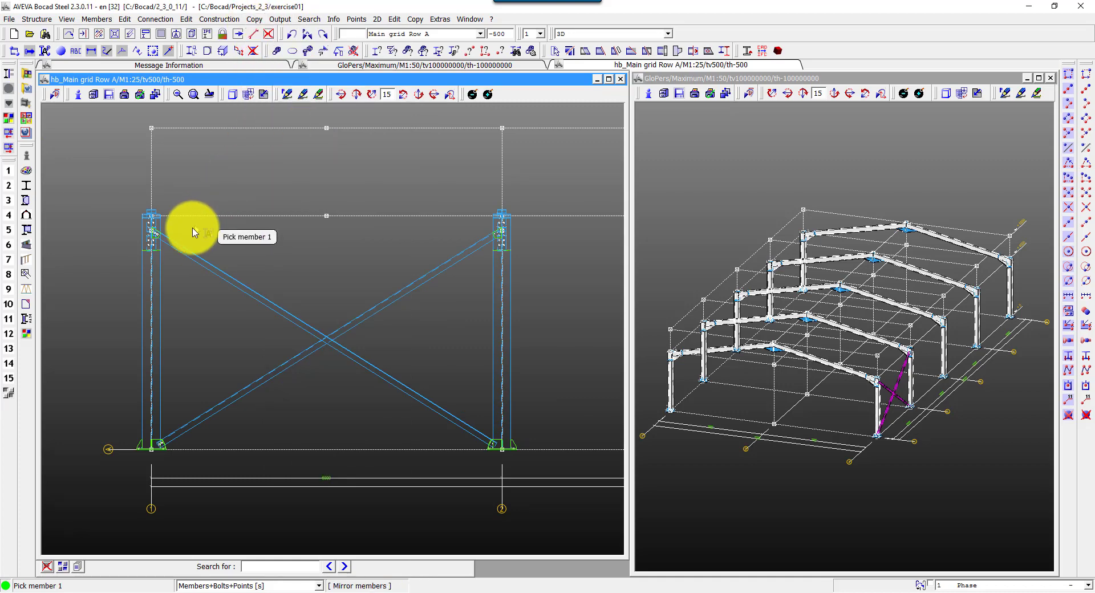
pyautogui.click(160, 240)
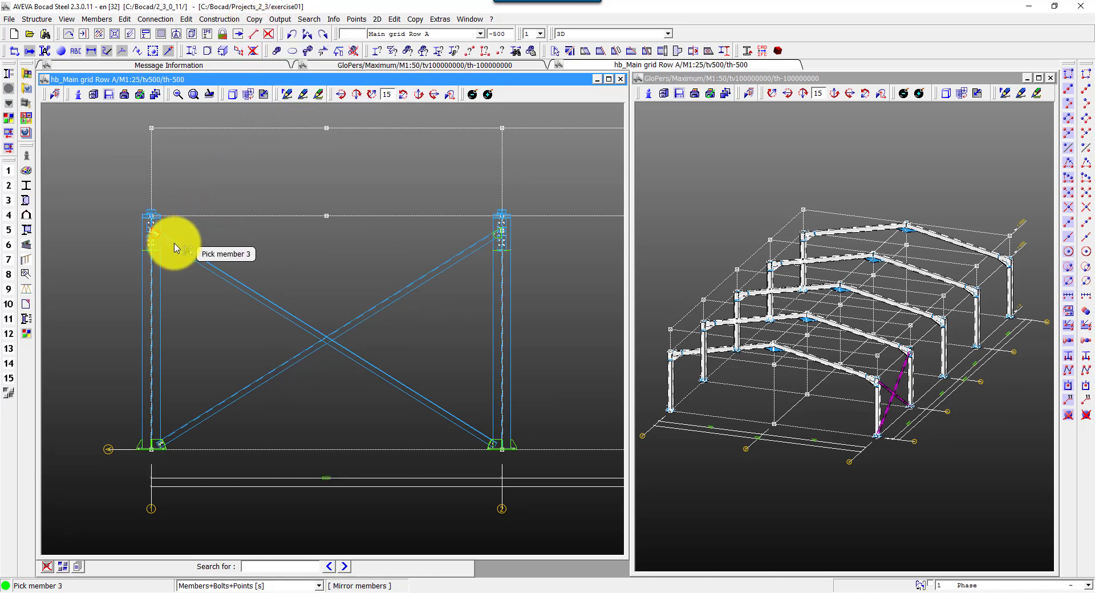
pyautogui.click(486, 247)
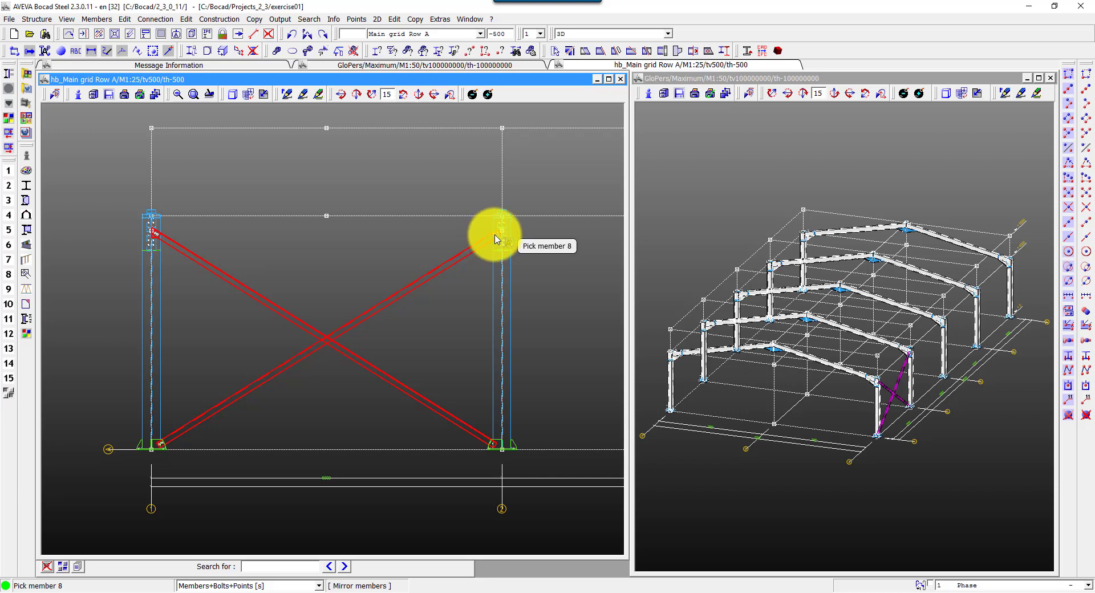
pyautogui.scroll(5, 526, 269)
pyautogui.click(343, 302)
pyautogui.scroll(-5, 353, 295)
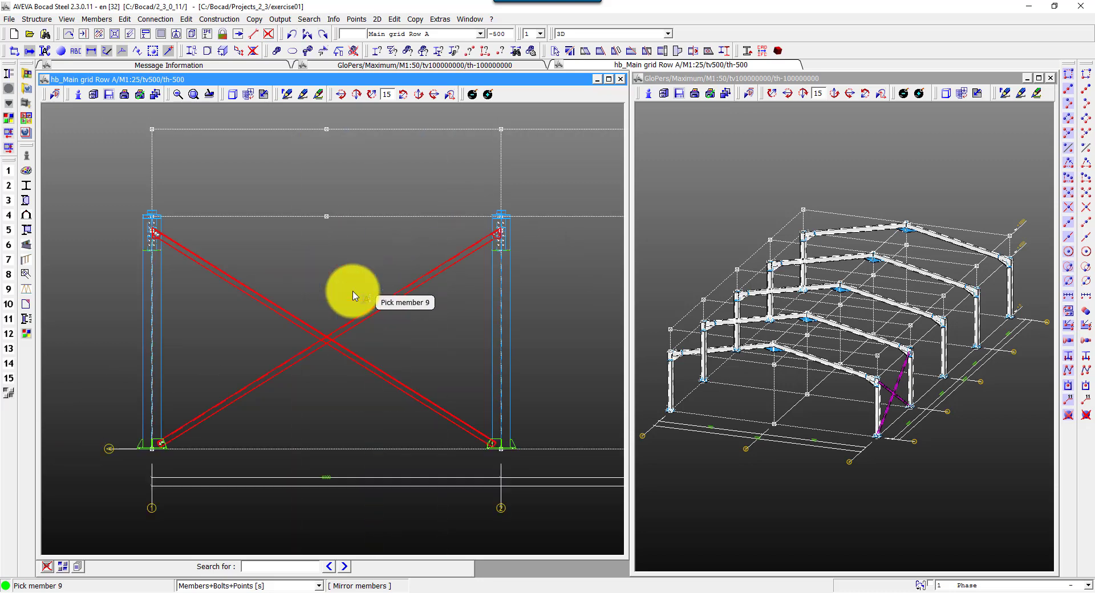
pyautogui.scroll(5, 500, 460)
pyautogui.click(458, 278)
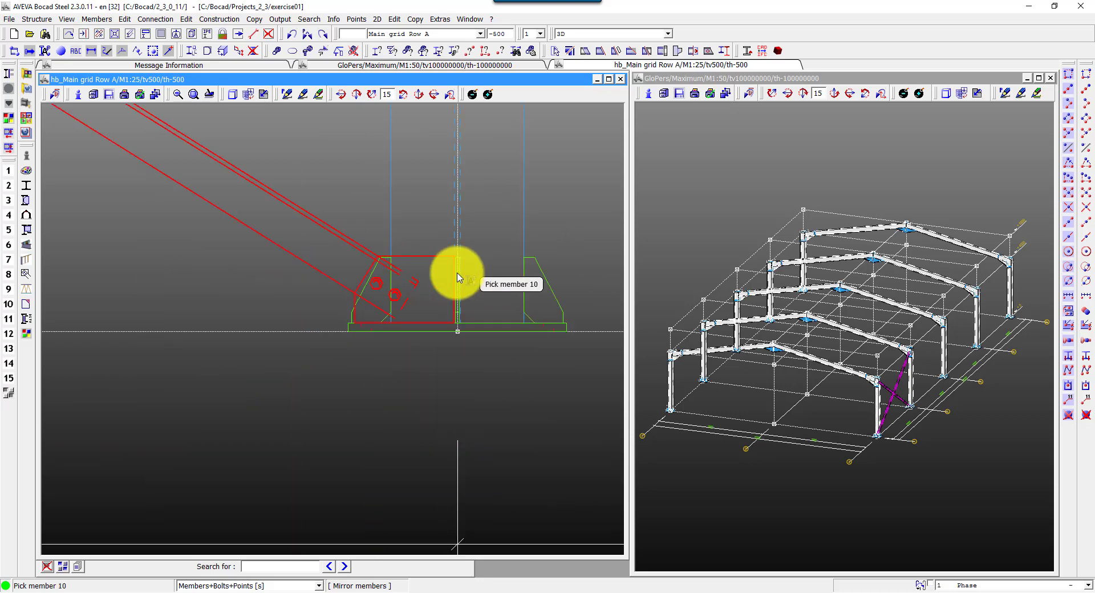
pyautogui.scroll(-5, 458, 278)
pyautogui.scroll(5, 192, 460)
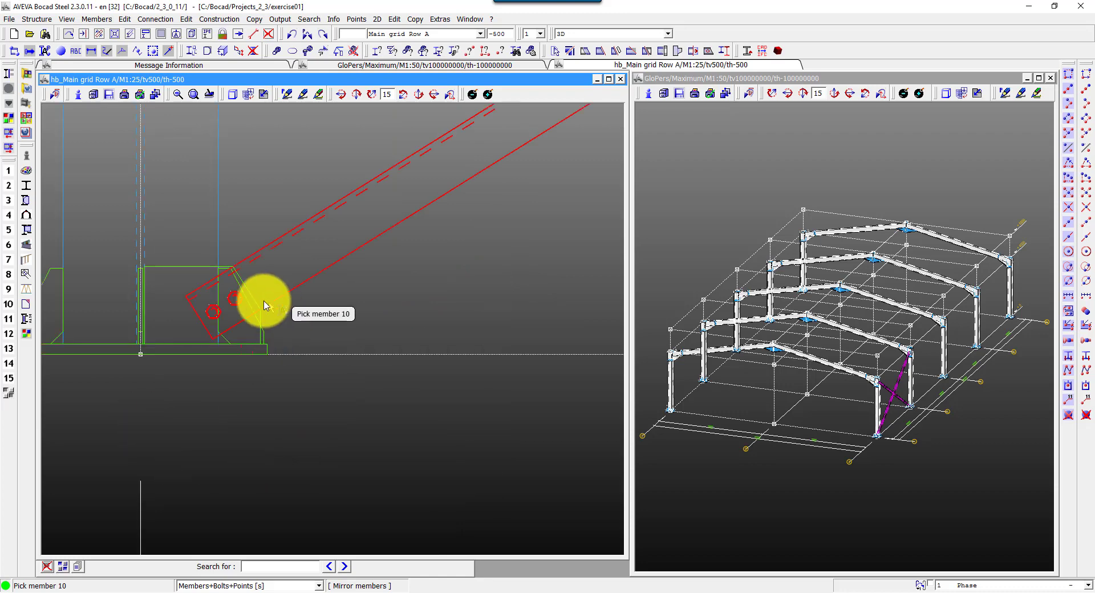
pyautogui.click(253, 296)
pyautogui.scroll(-5, 285, 308)
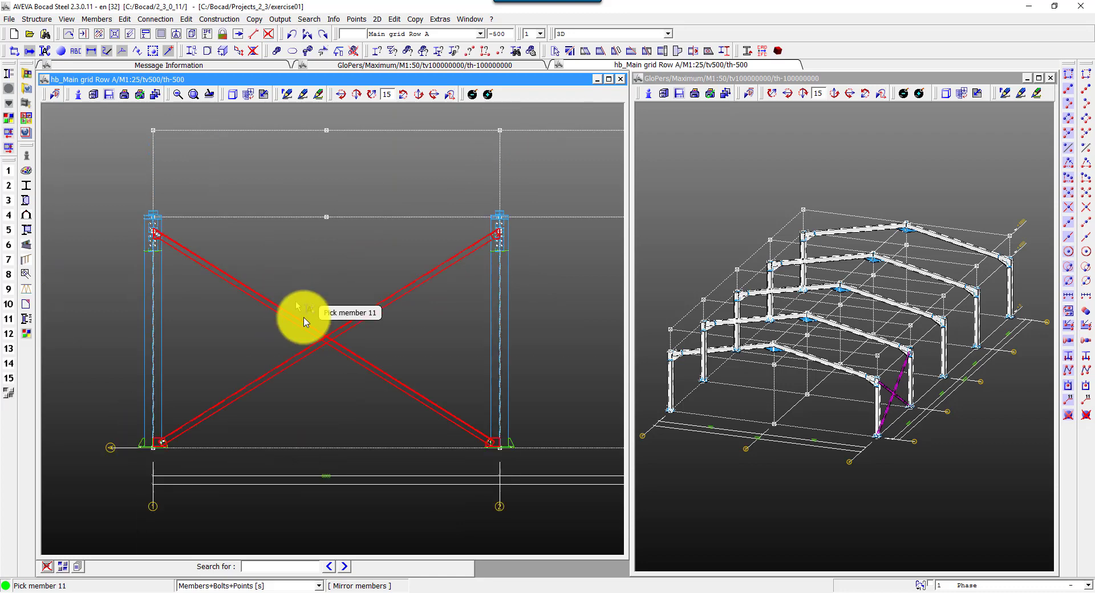
# Step: Mirror the selected bracing across a two-point plane onto the opposite end bay
pyautogui.rightClick(366, 352)
pyautogui.click(760, 423)
pyautogui.click(807, 394)
pyautogui.rightClick(806, 394)
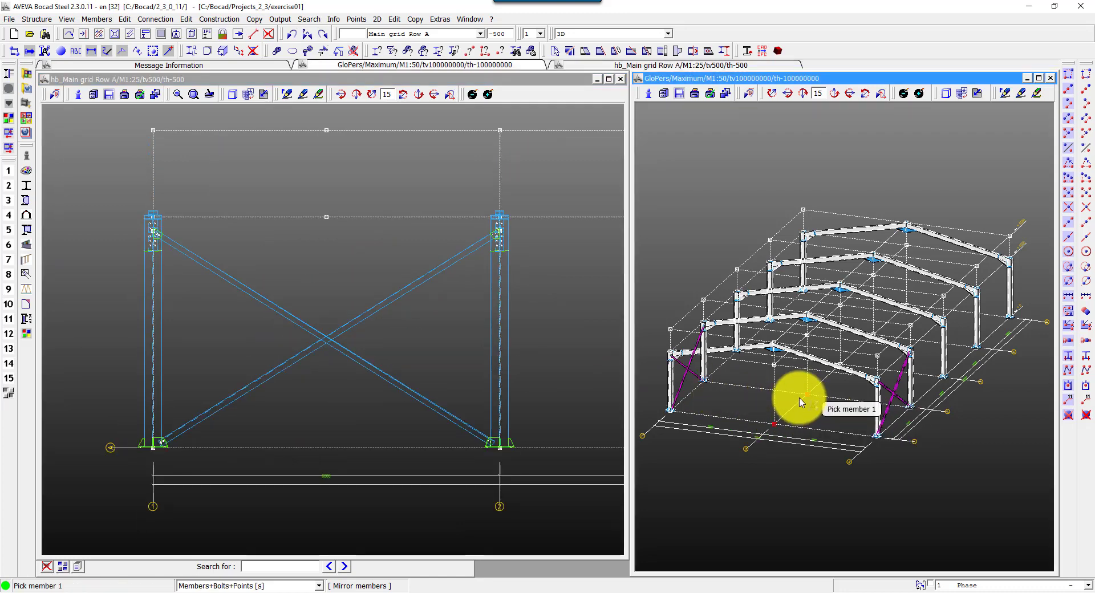